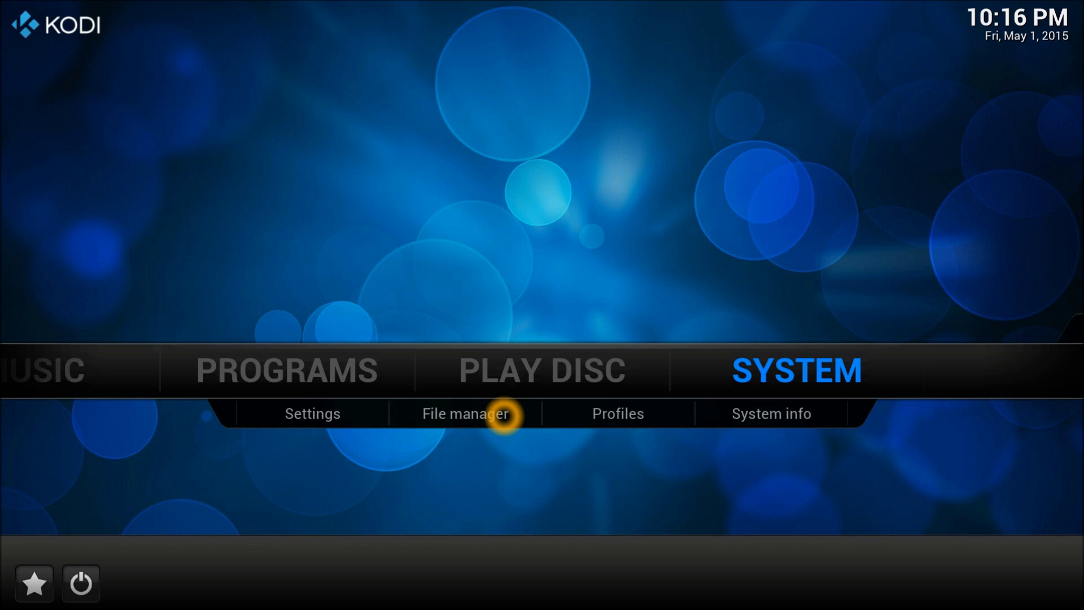
Step: Open the file manager from the System section of the home screen
click(795, 373)
click(766, 381)
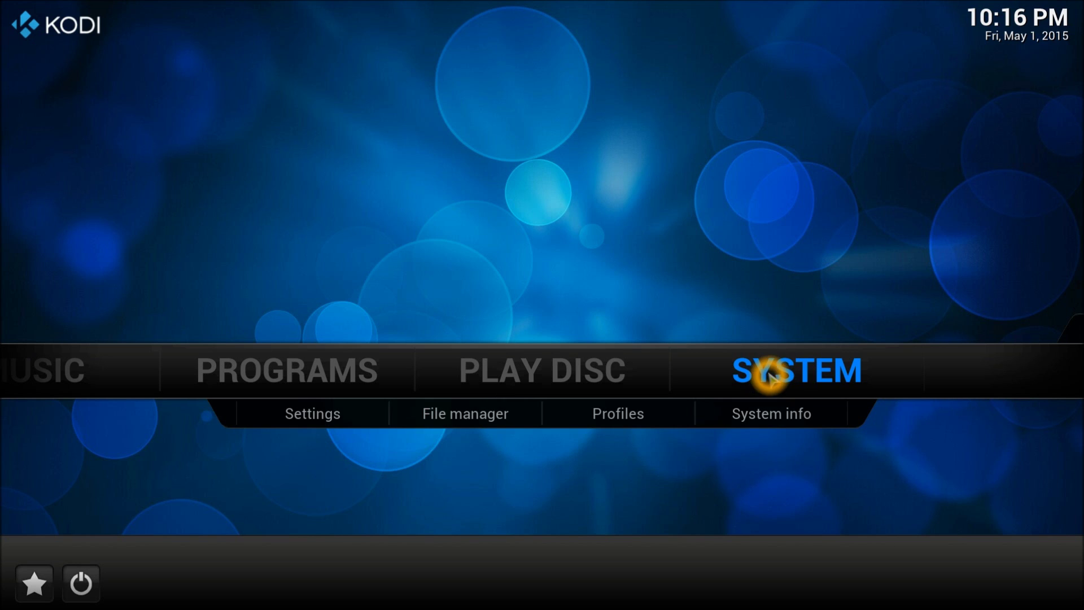
click(763, 377)
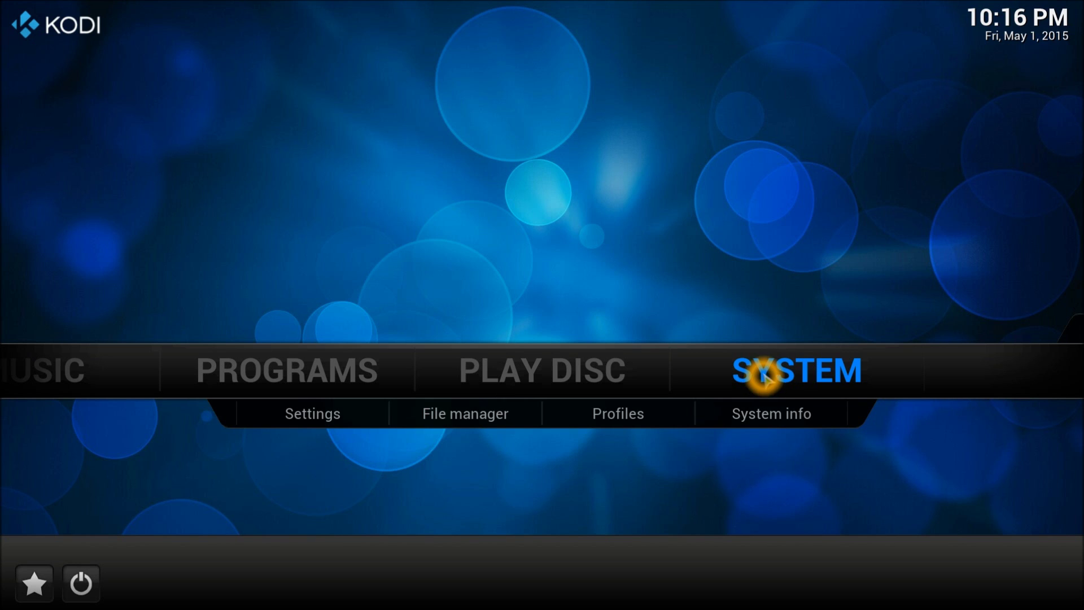
click(506, 419)
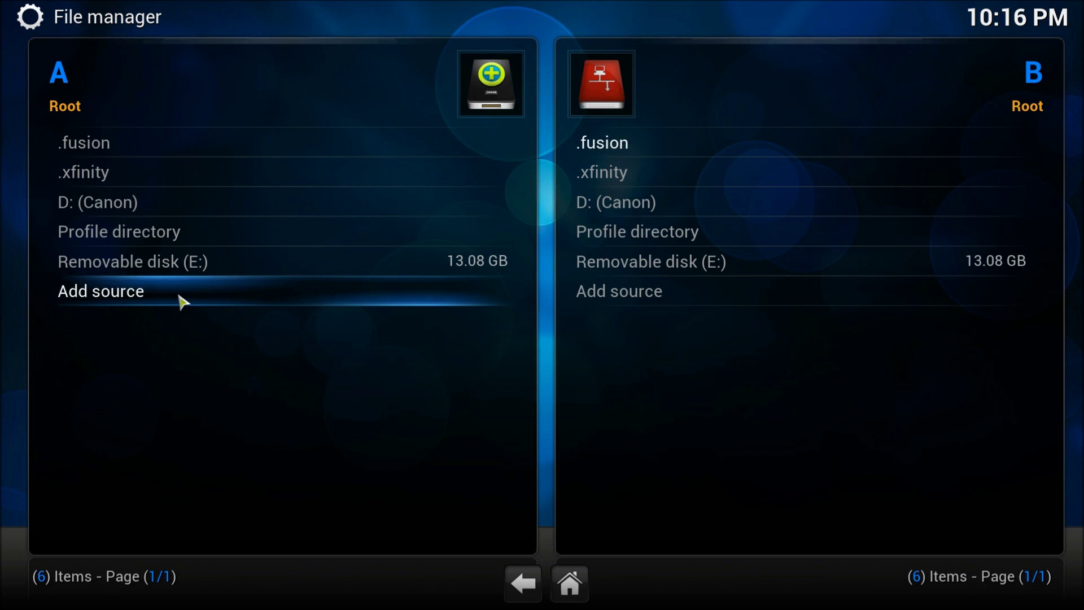
Step: Start adding a new files source in the file manager
click(162, 292)
click(161, 292)
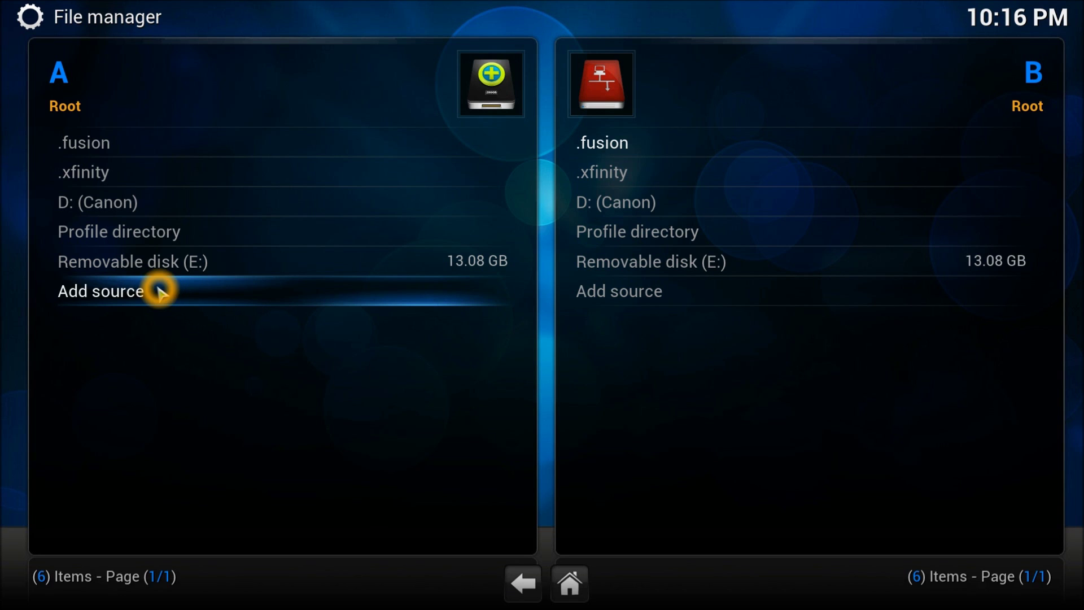
click(130, 297)
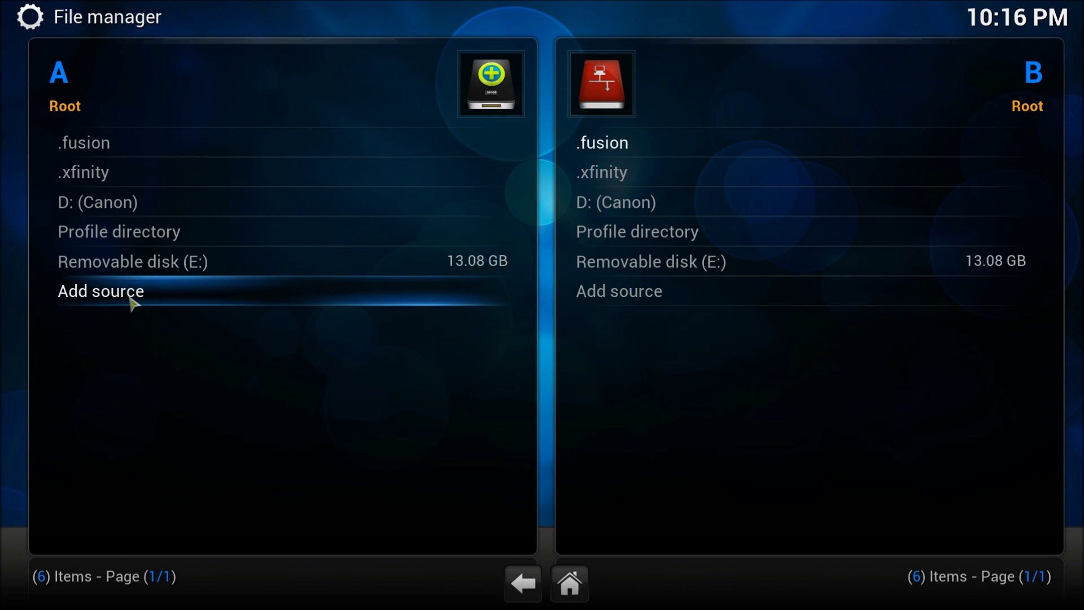
click(129, 298)
click(130, 298)
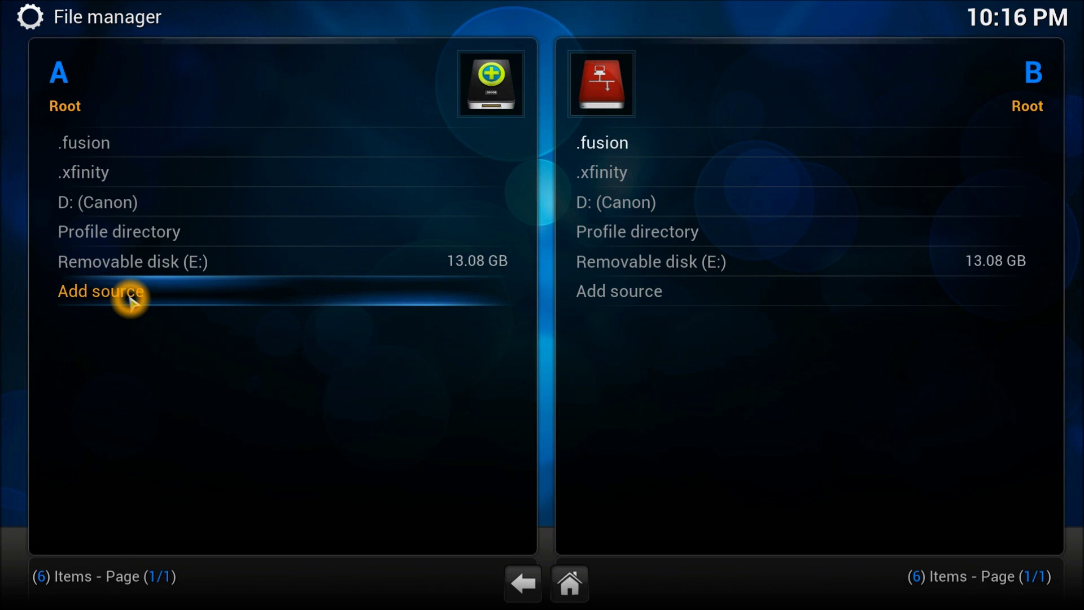
key(Up)
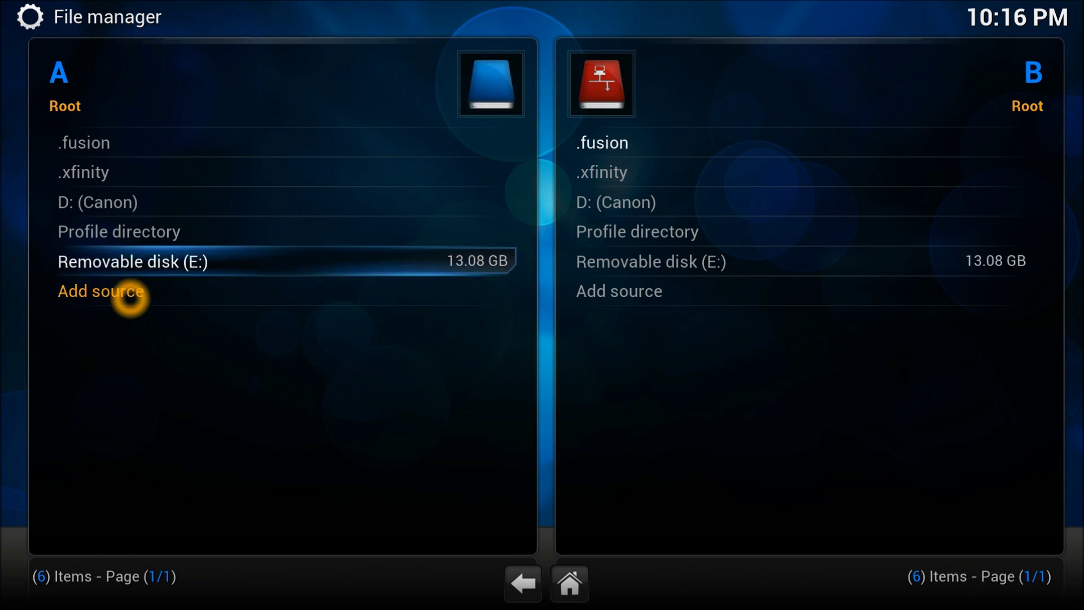
click(129, 298)
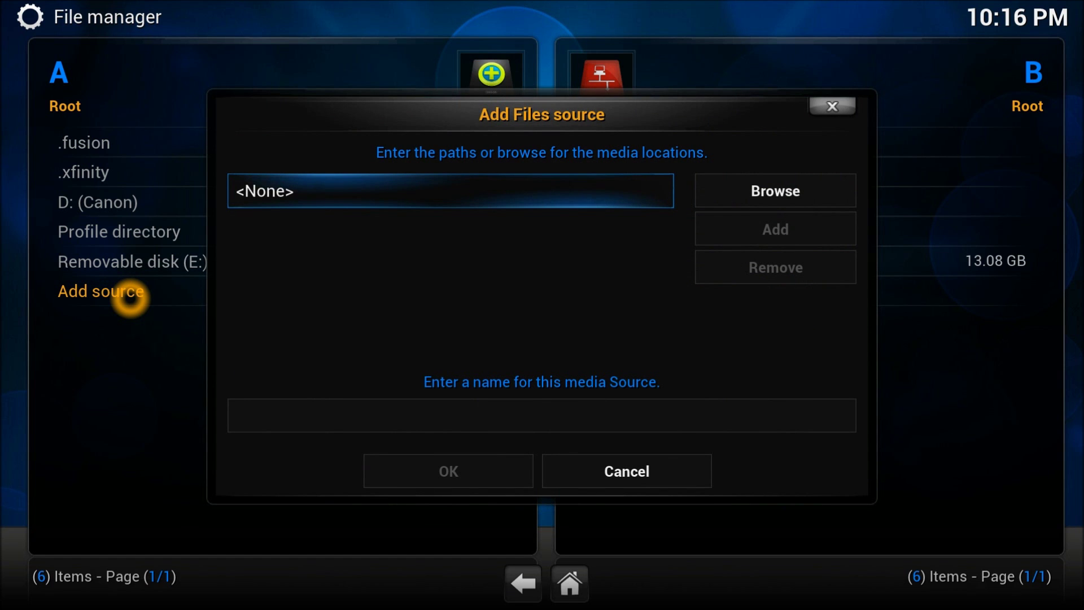
click(163, 140)
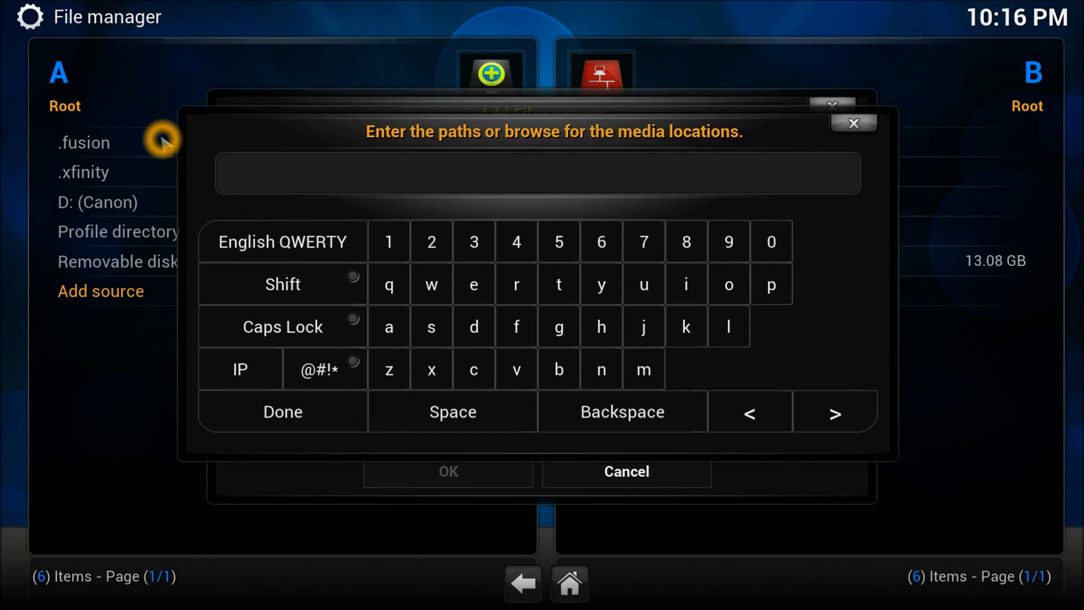
text(http://)
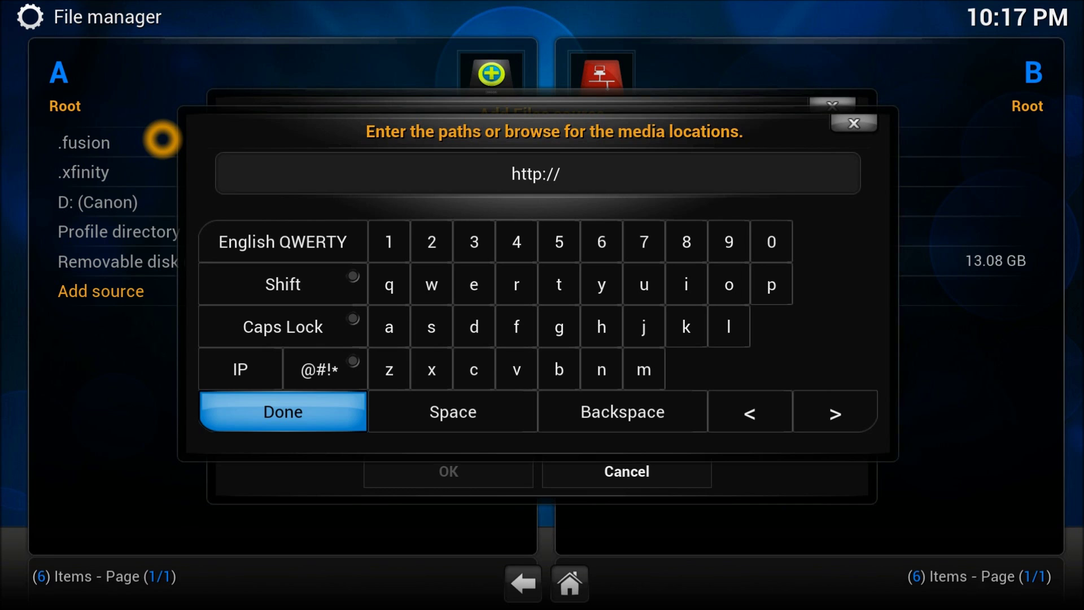
text(kodi.)
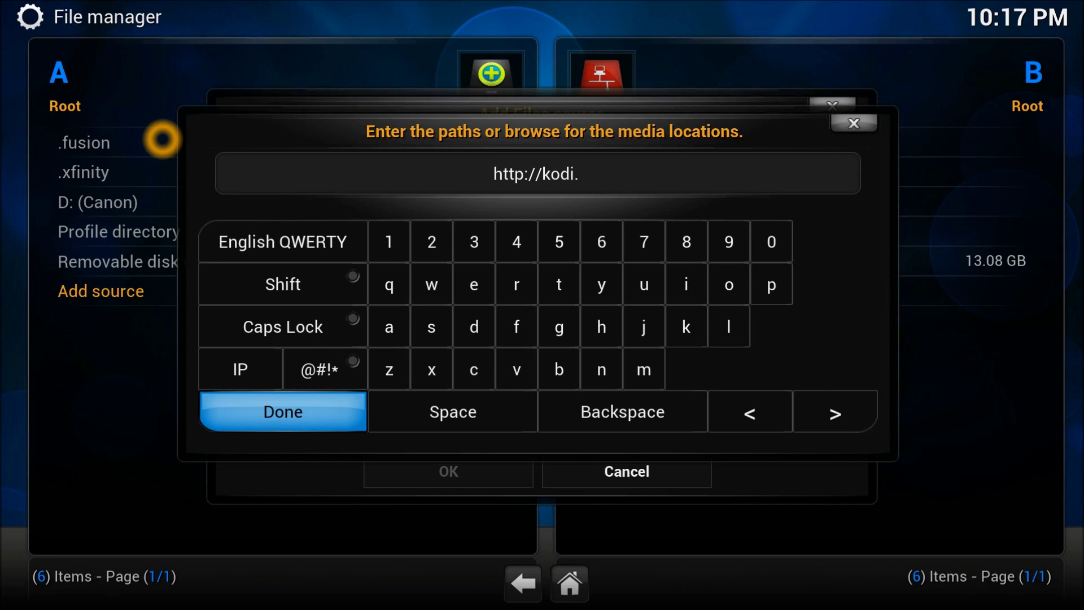
text(metle.)
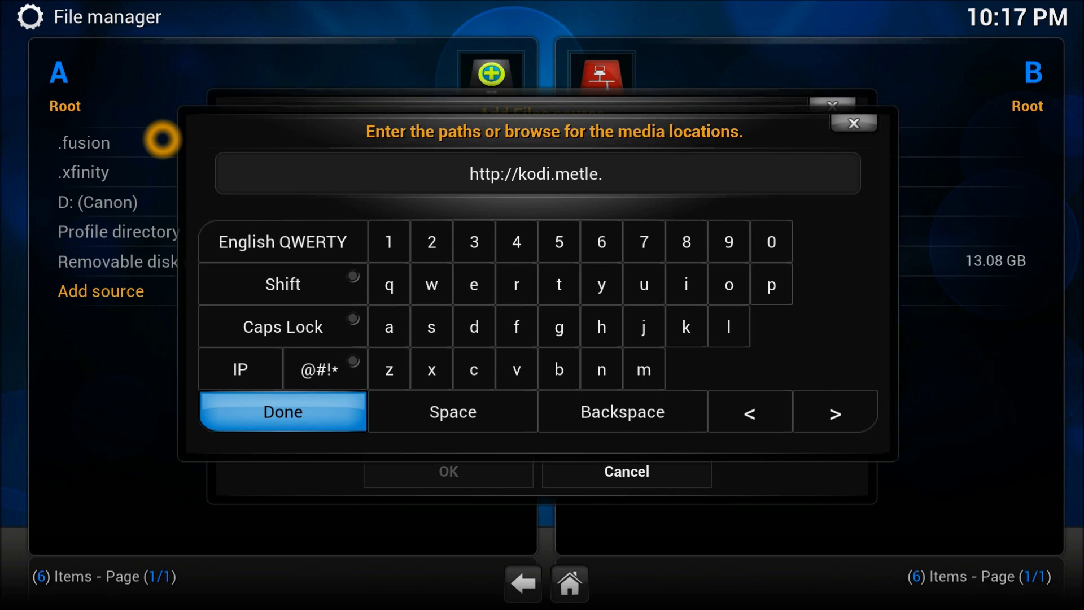
key(BackSpace)
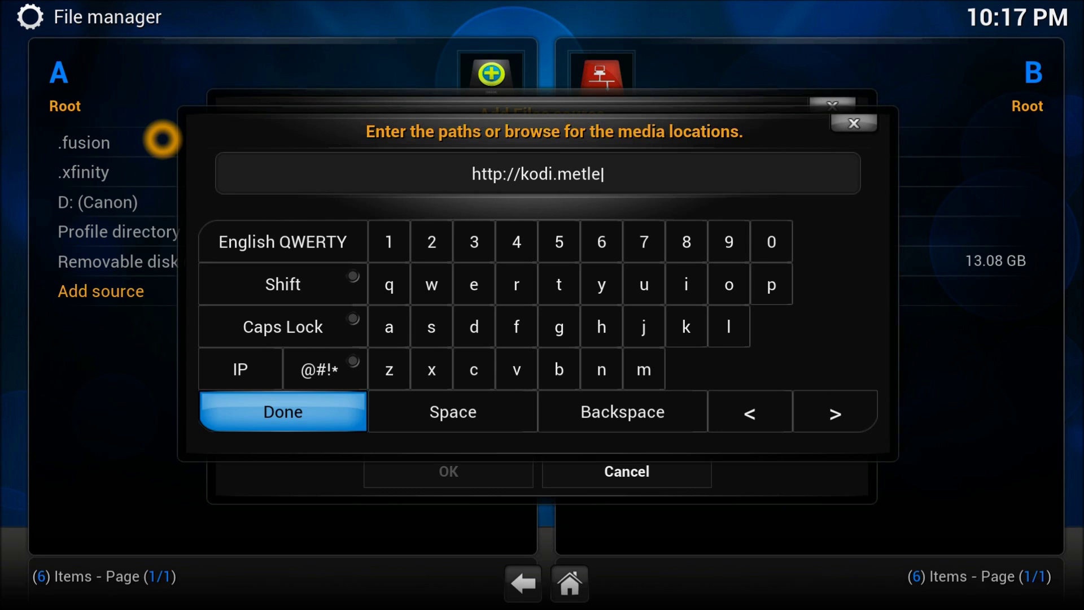
text(ke)
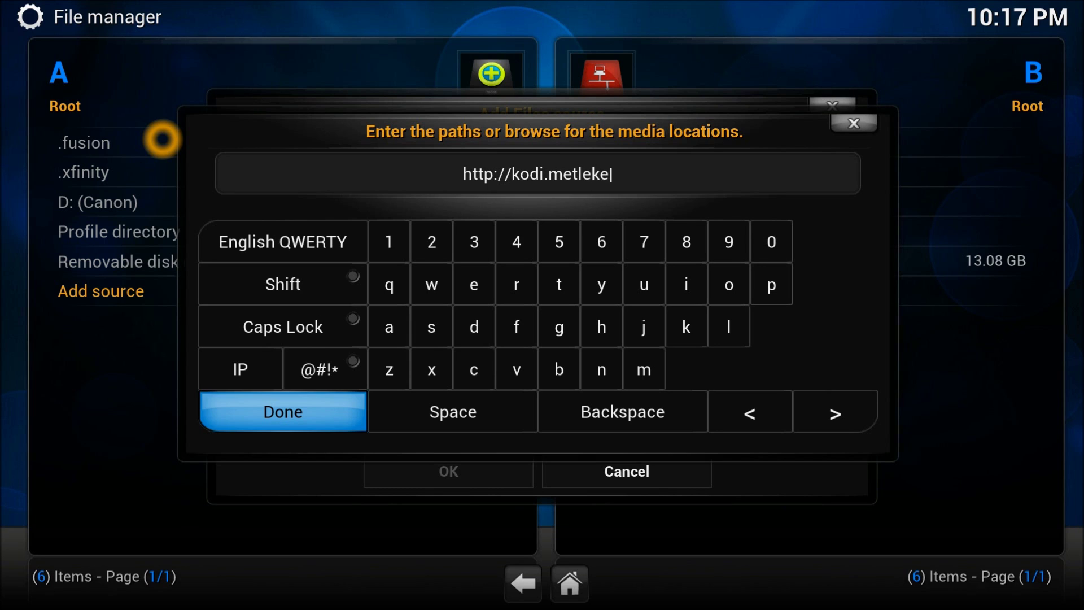
text(ttle.co)
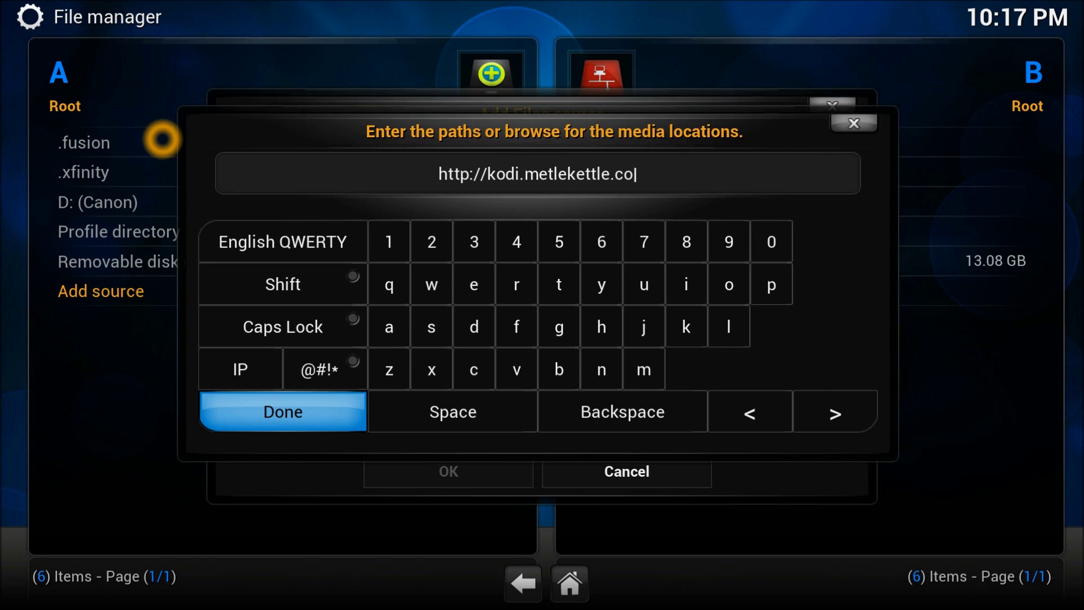
key(Return)
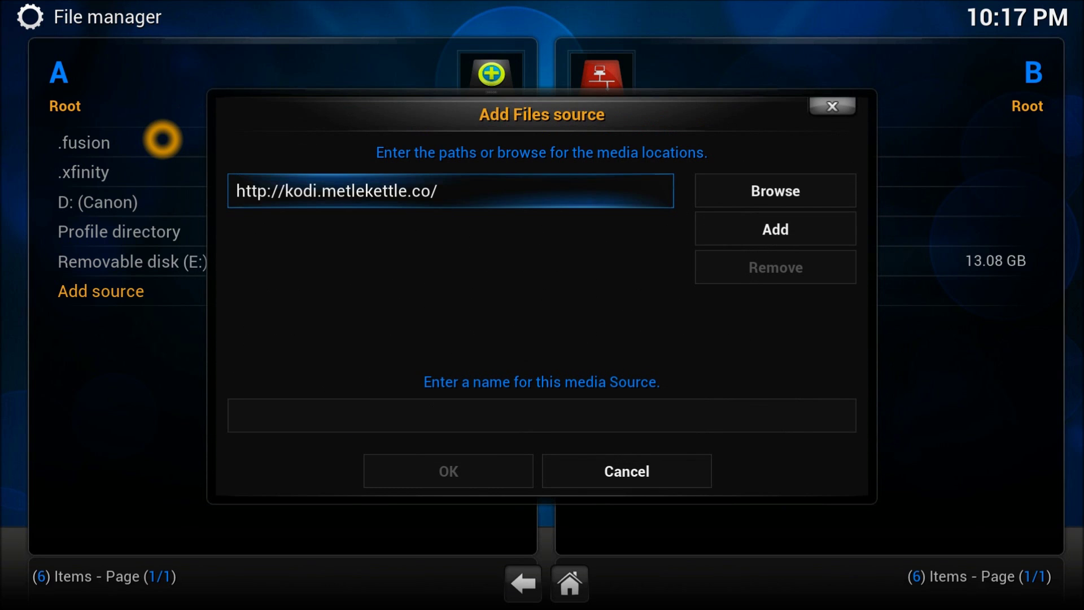
Step: Name the source .balbal, try to save it, and decline adding the unreachable path
click(542, 416)
text(.)
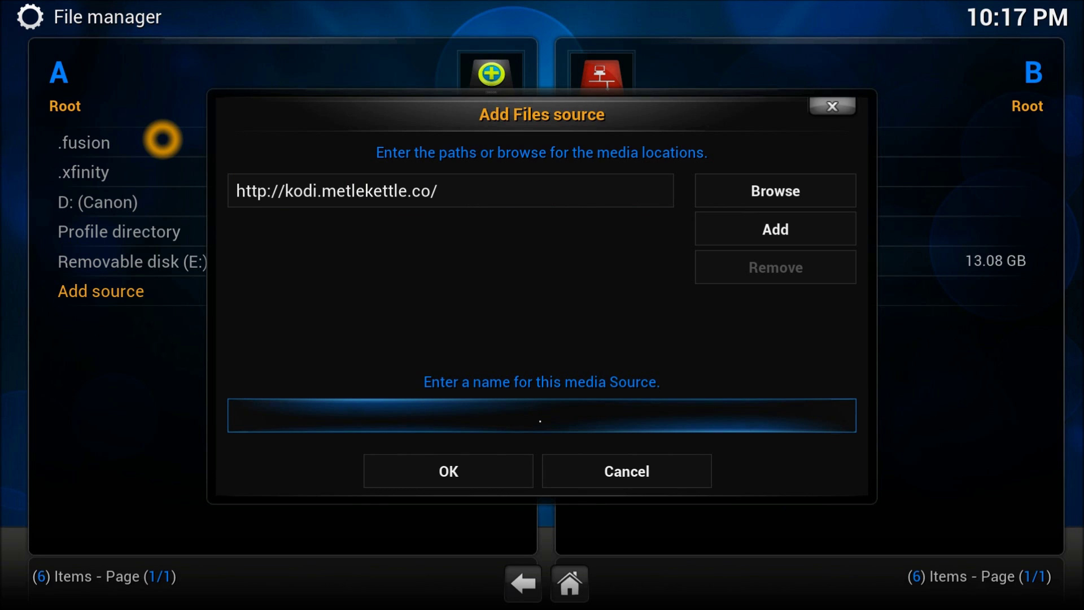
text(balbal)
key(Down)
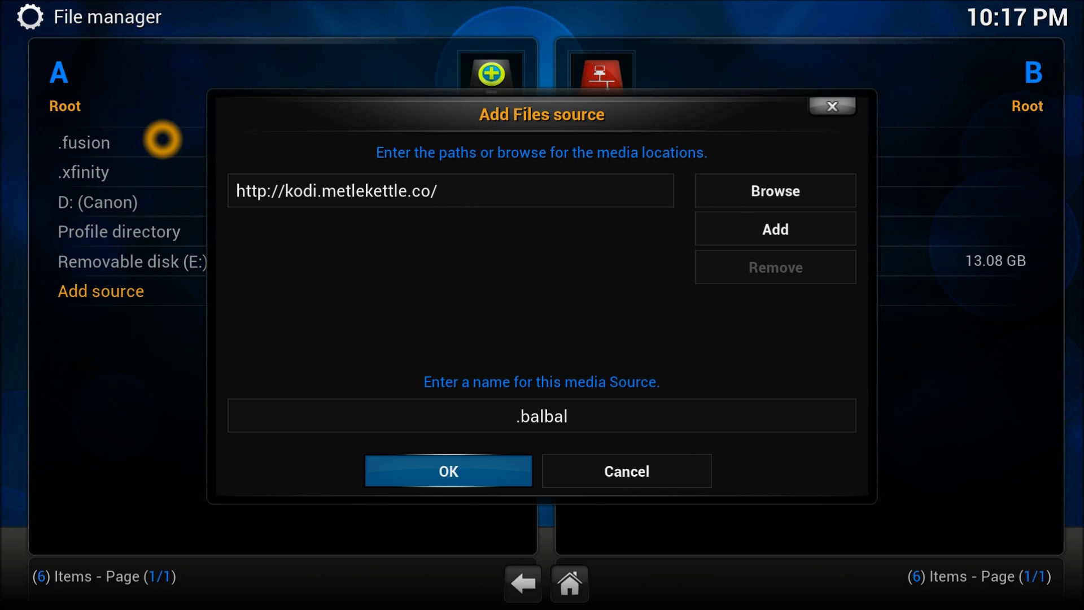
key(Return)
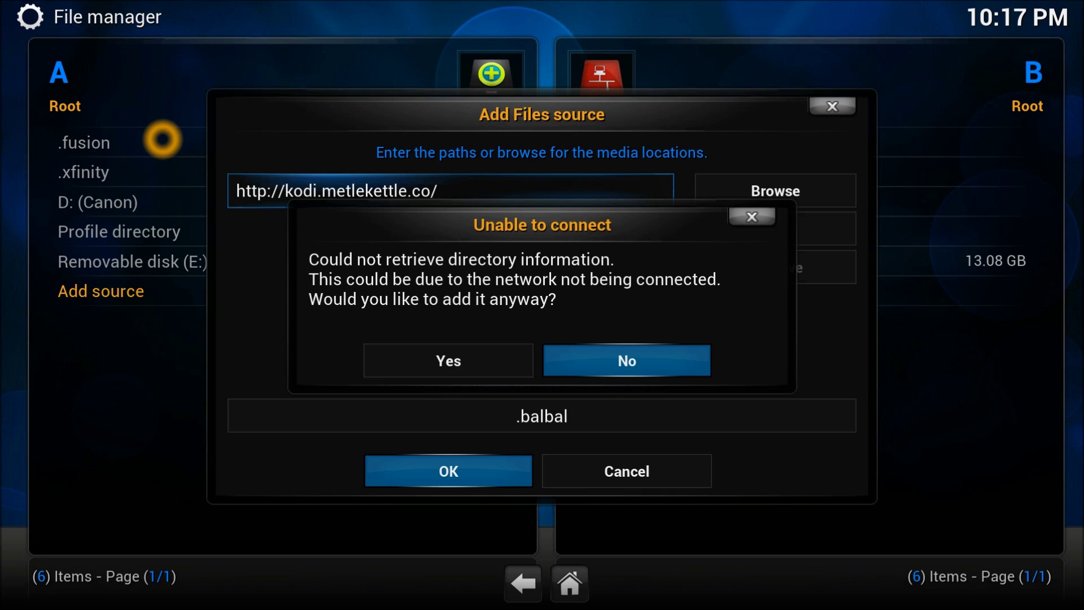
click(592, 375)
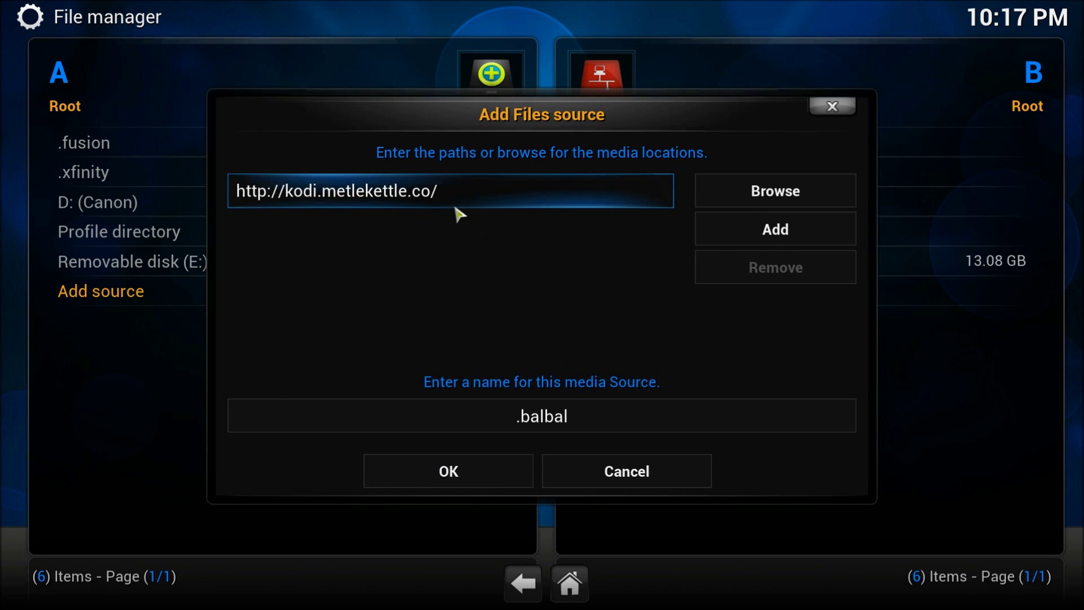
click(454, 202)
click(548, 194)
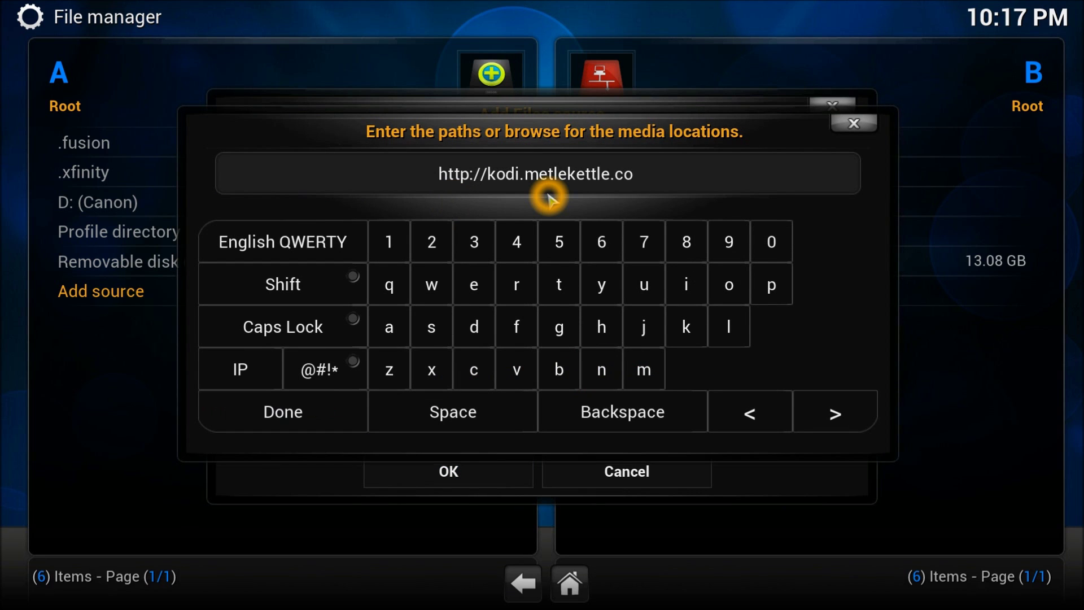
key(BackSpace)
key(BackSpace)
key(BackSpace)
key(BackSpace)
key(BackSpace)
key(BackSpace)
key(BackSpace)
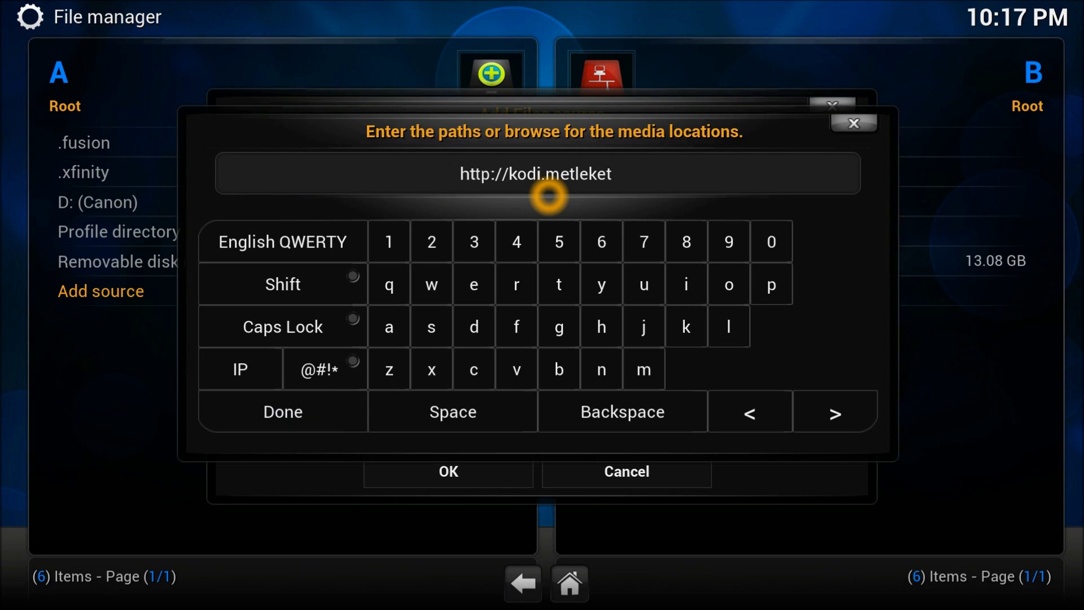
key(BackSpace)
key(BackSpace)
key(BackSpace)
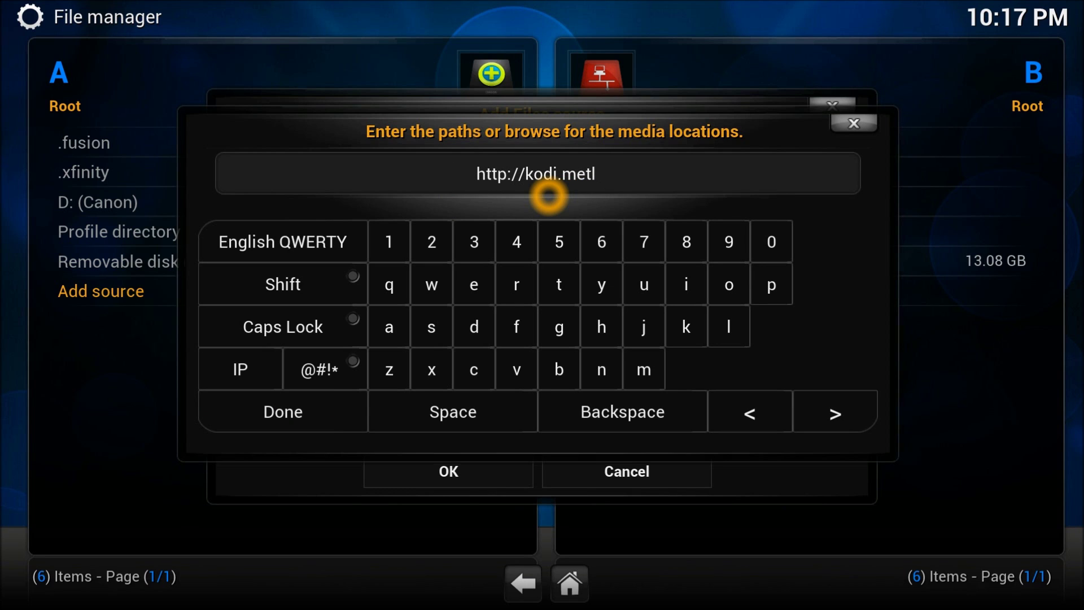
key(BackSpace)
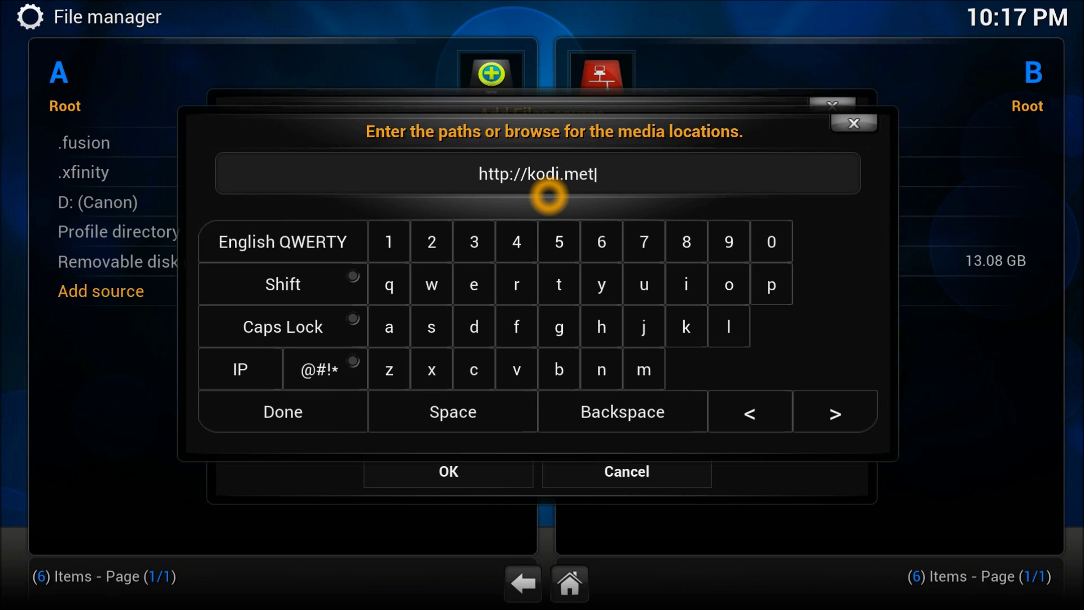
text(alkett)
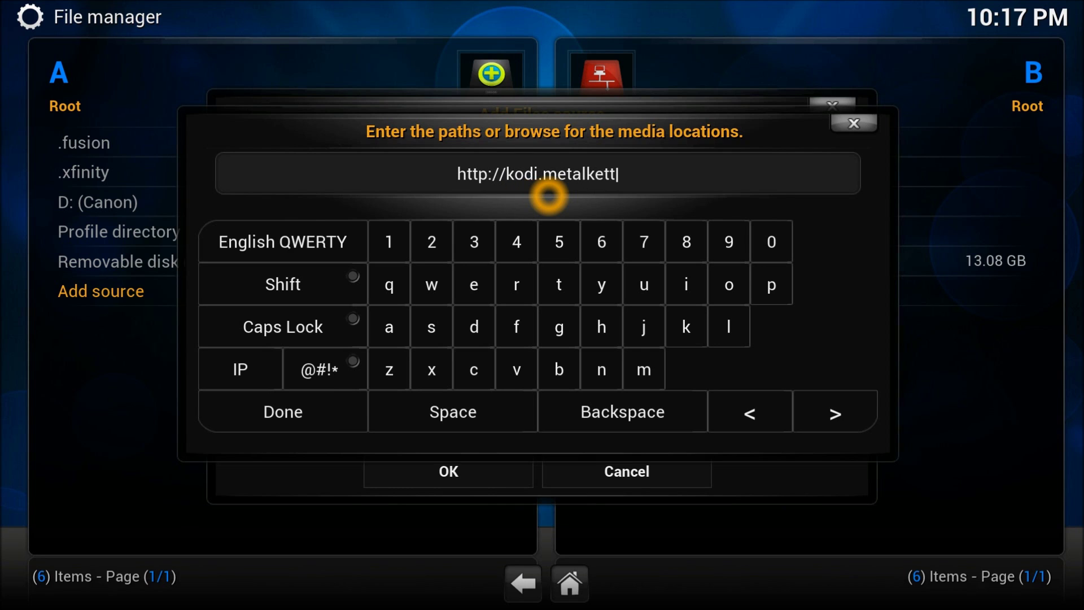
text(le.co)
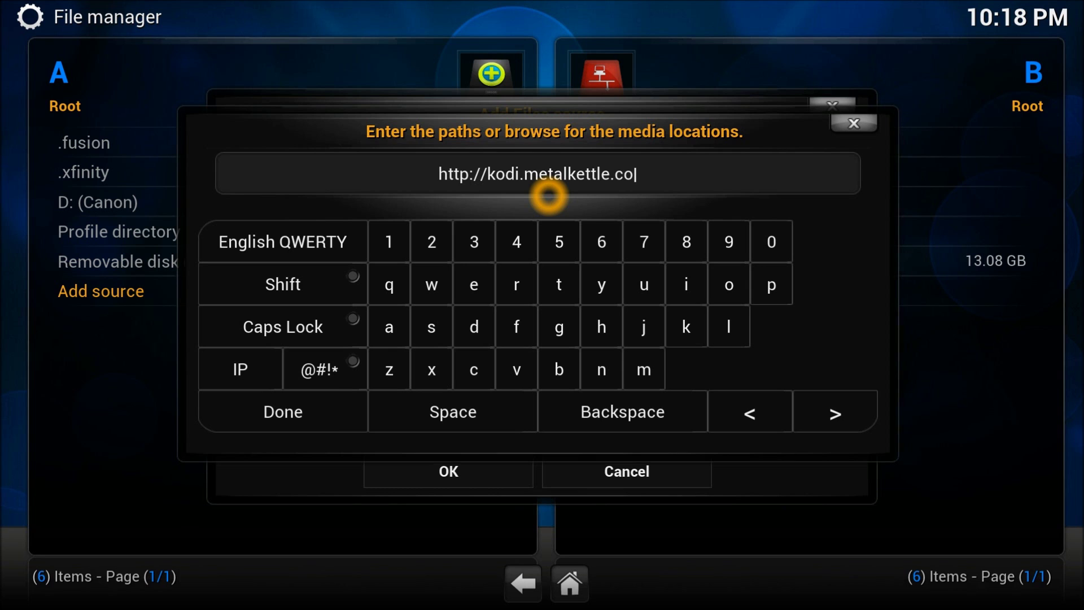
click(338, 408)
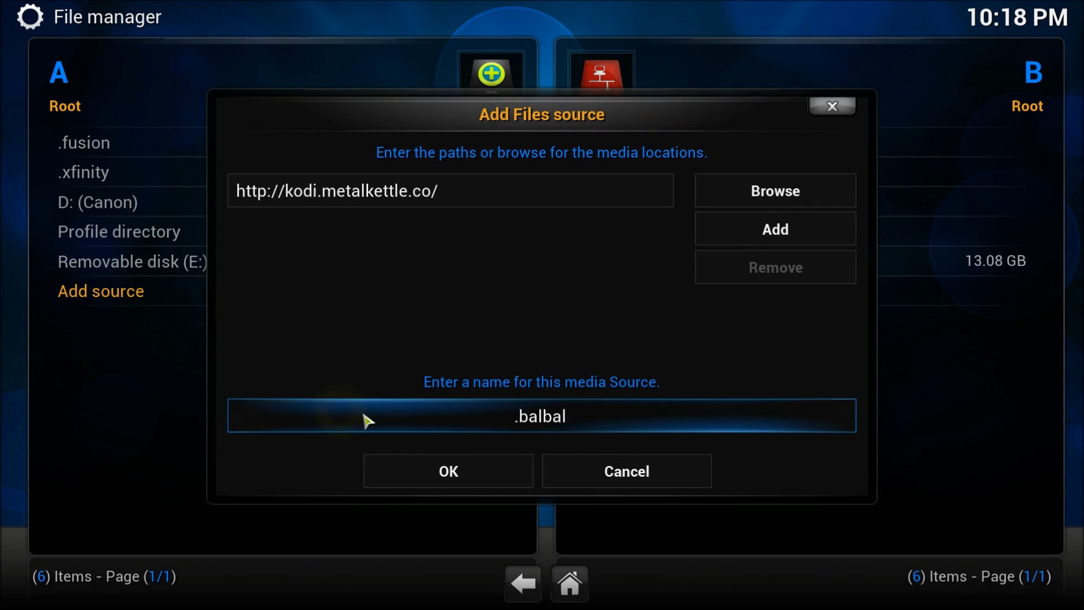
click(496, 475)
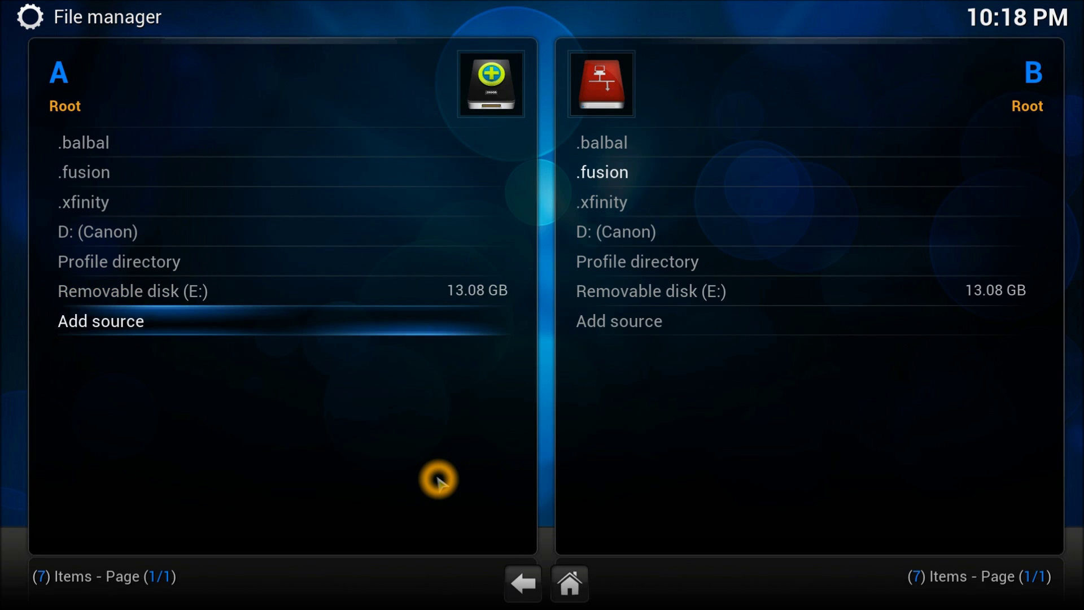
Step: Leave the file manager and open the Add-ons section of the system settings
key(Escape)
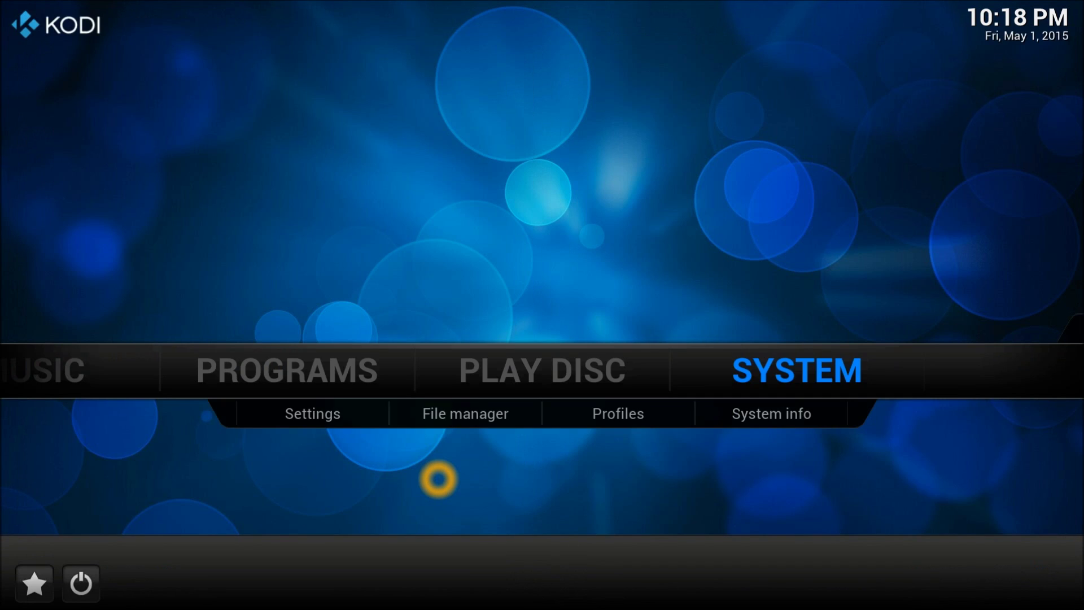
key(Down)
key(Left)
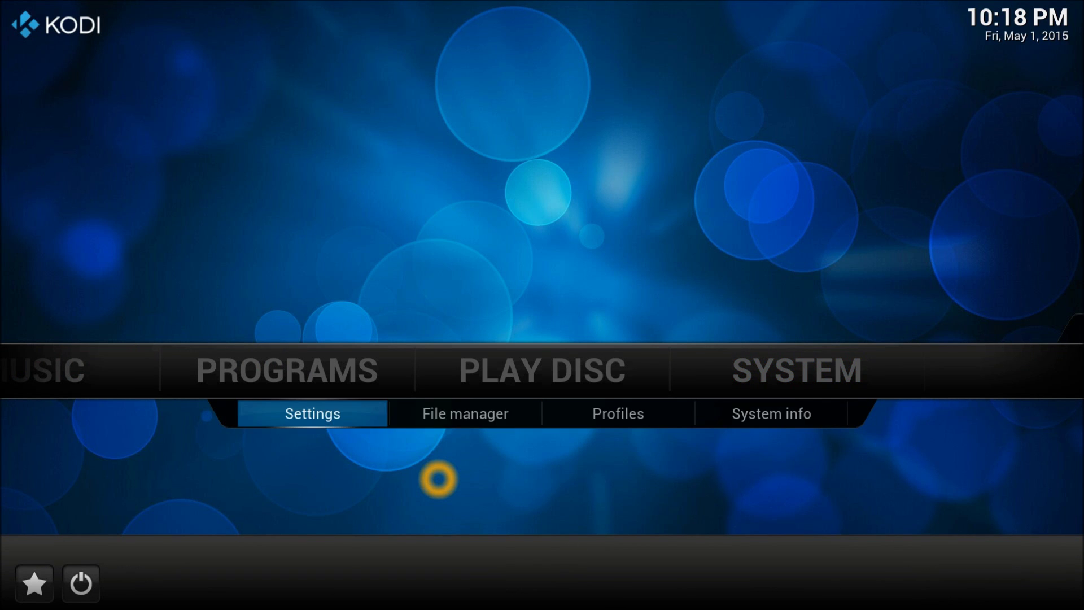
key(Return)
key(Return)
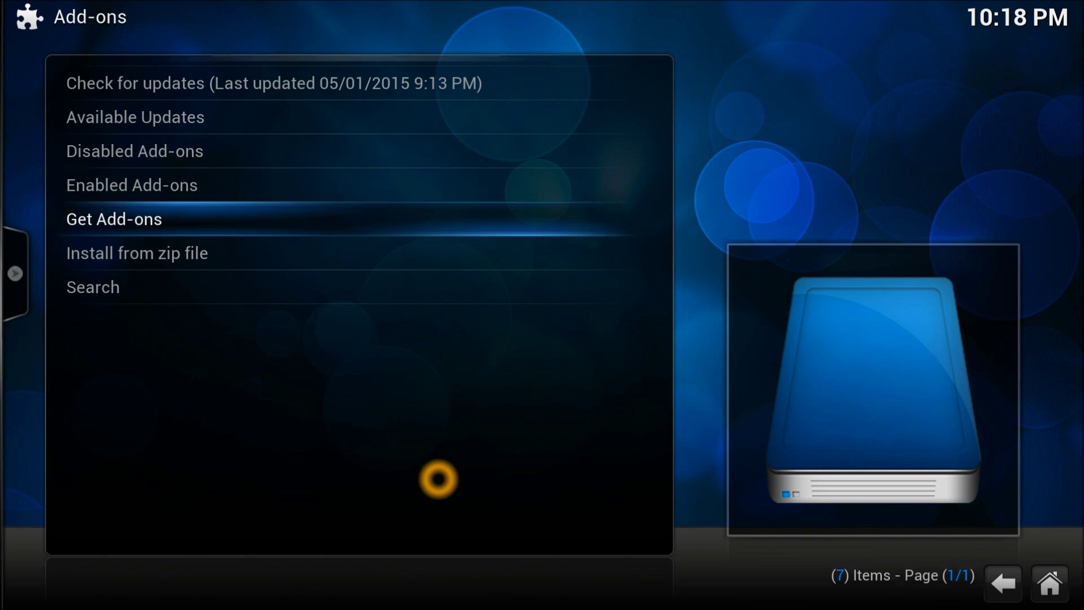
Step: Install repository.metalkettle-1.4.3.zip from the .balbal source as a zip file
key(Down)
key(Up)
key(Down)
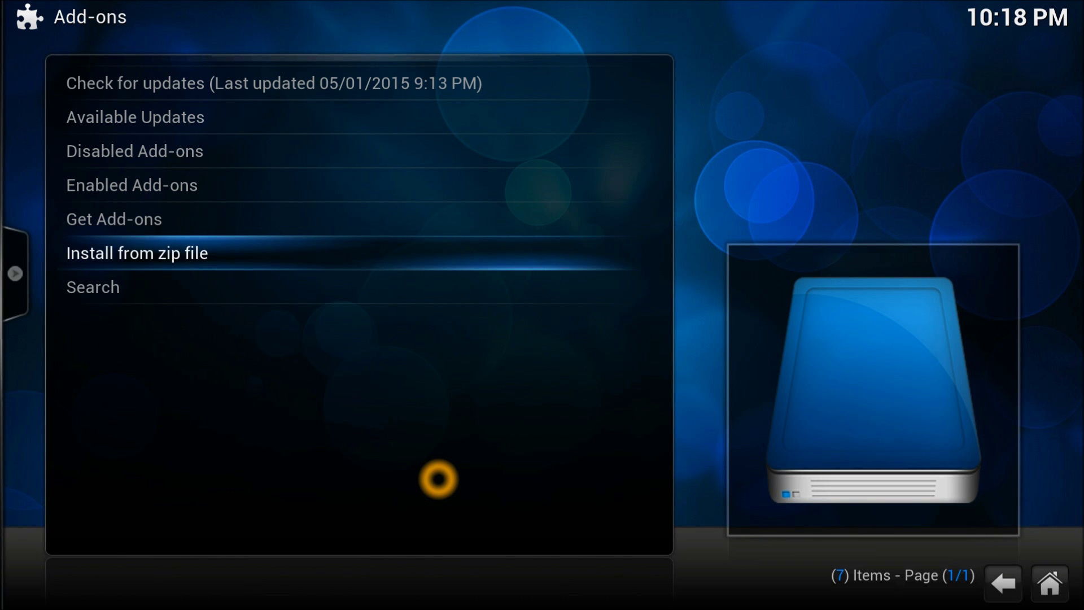
key(Return)
key(Down)
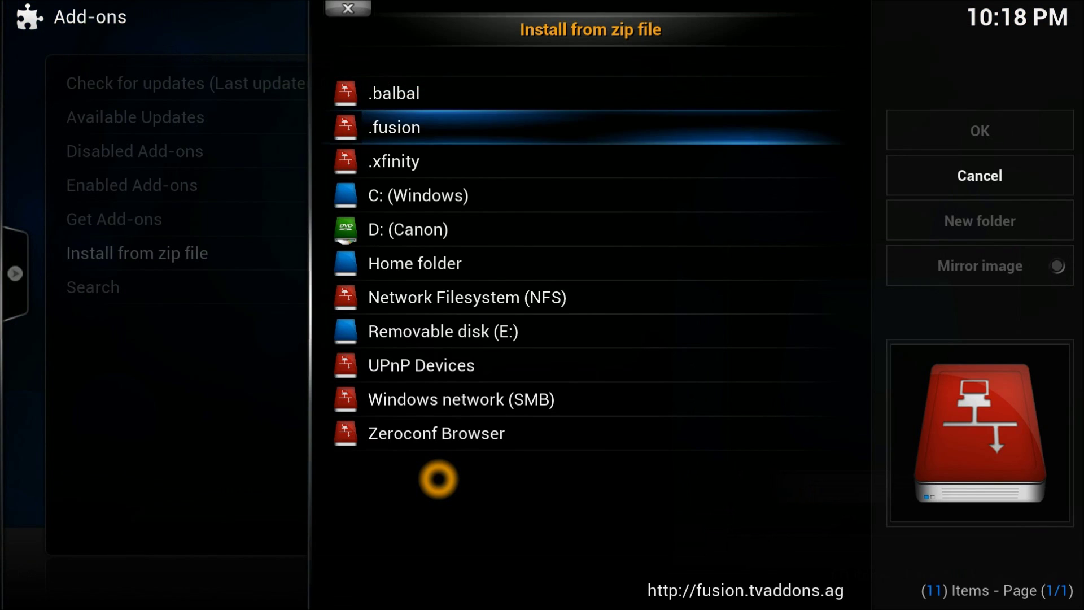
key(Up)
key(Return)
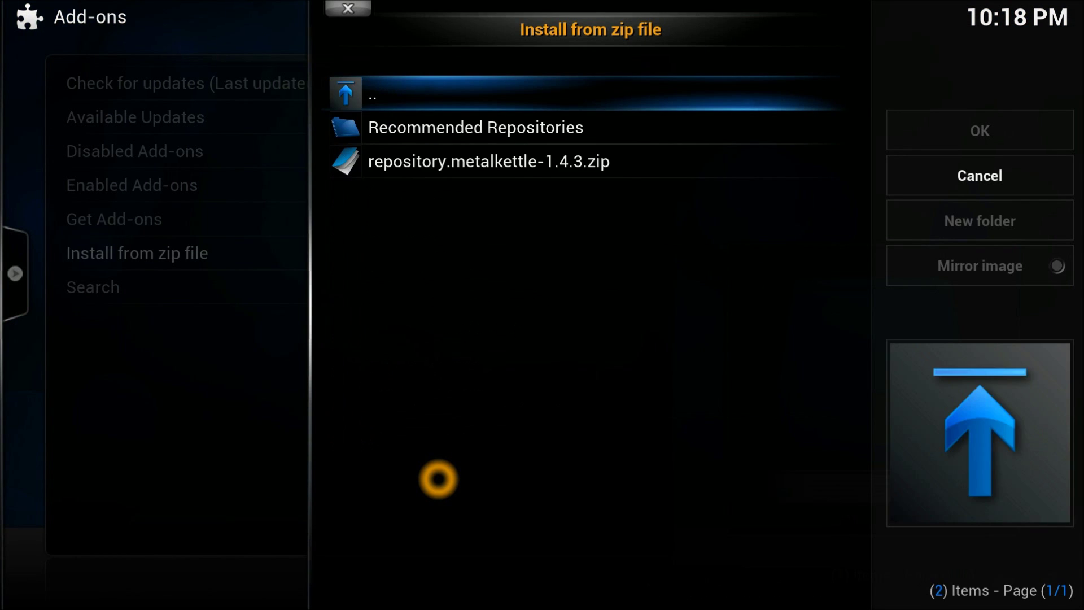
key(Down)
key(Down)
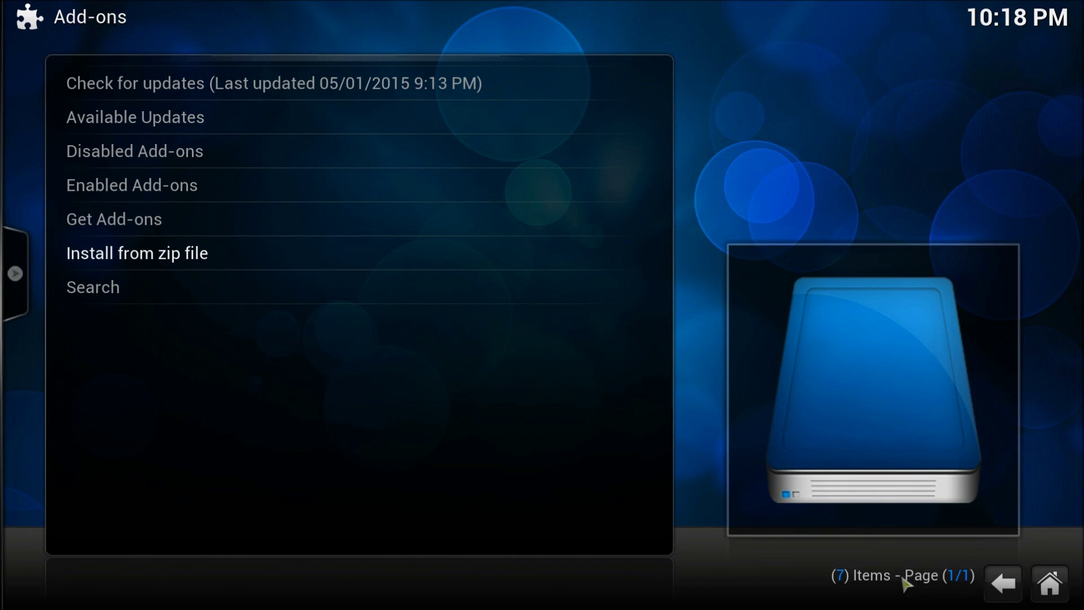
Step: Open the Get Add-ons list and enter the MetalKettles Addon Repository to load its add-on categories
click(184, 226)
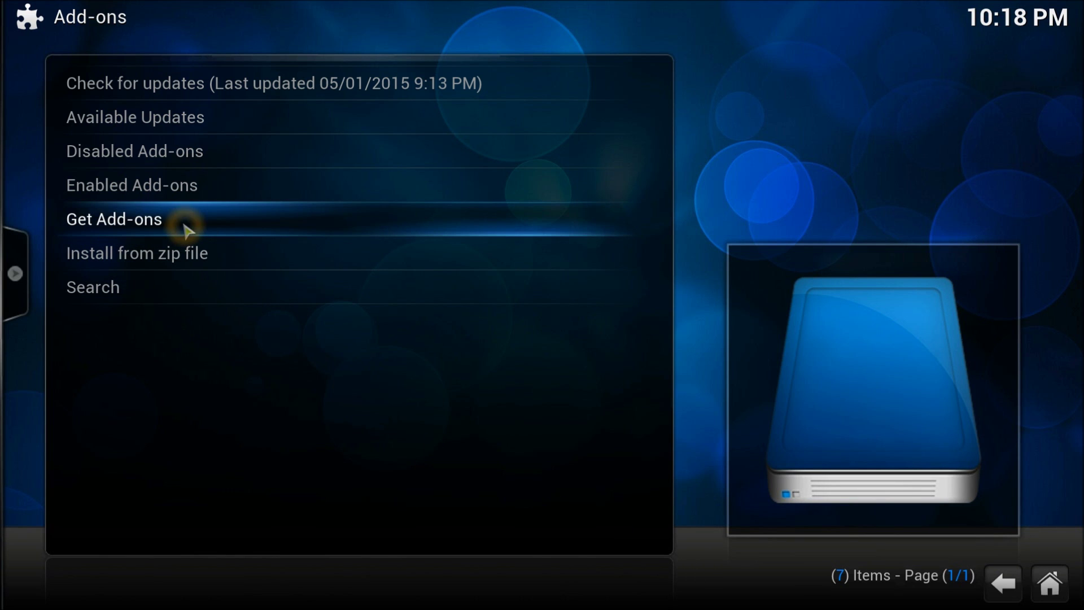
click(184, 225)
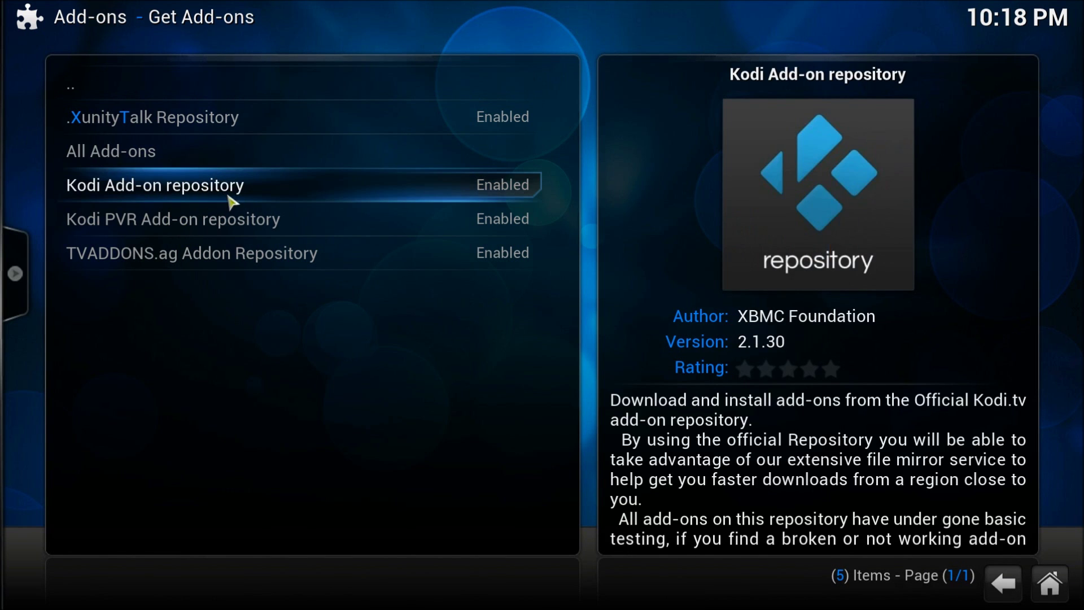
click(225, 344)
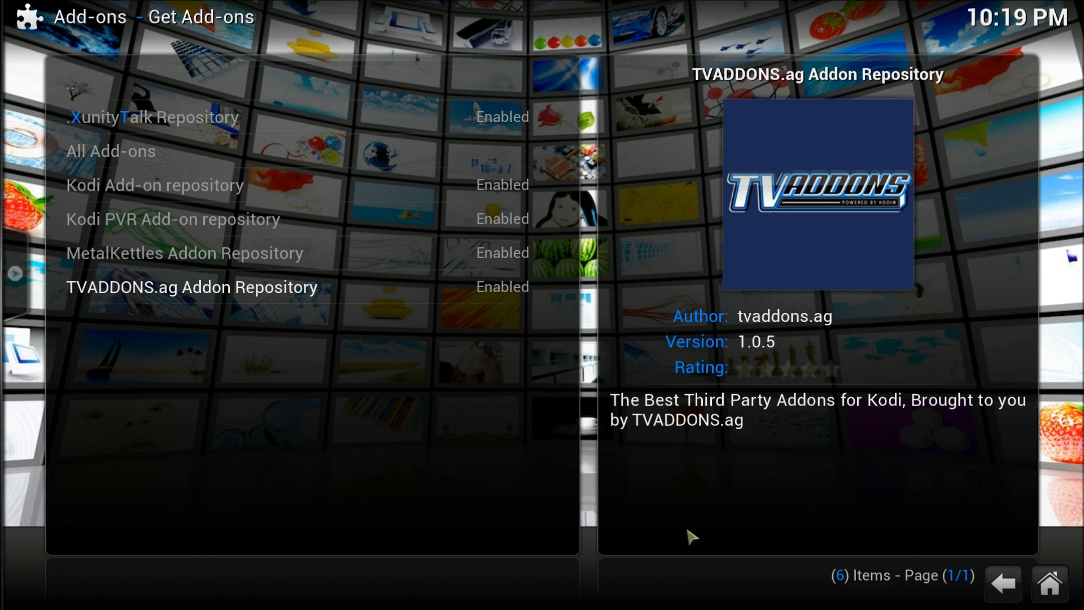
click(182, 249)
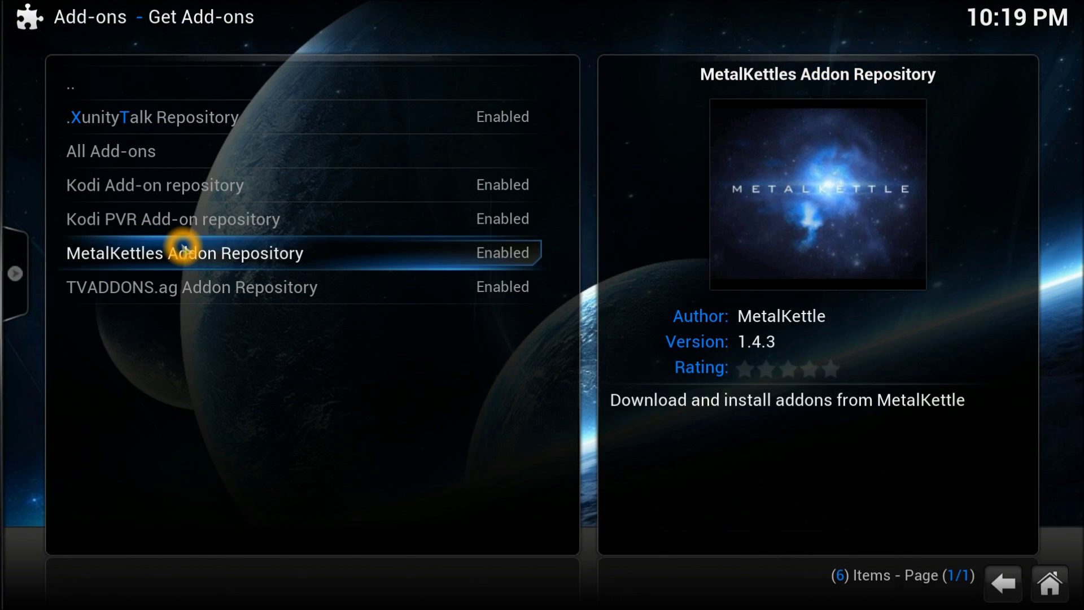
click(182, 249)
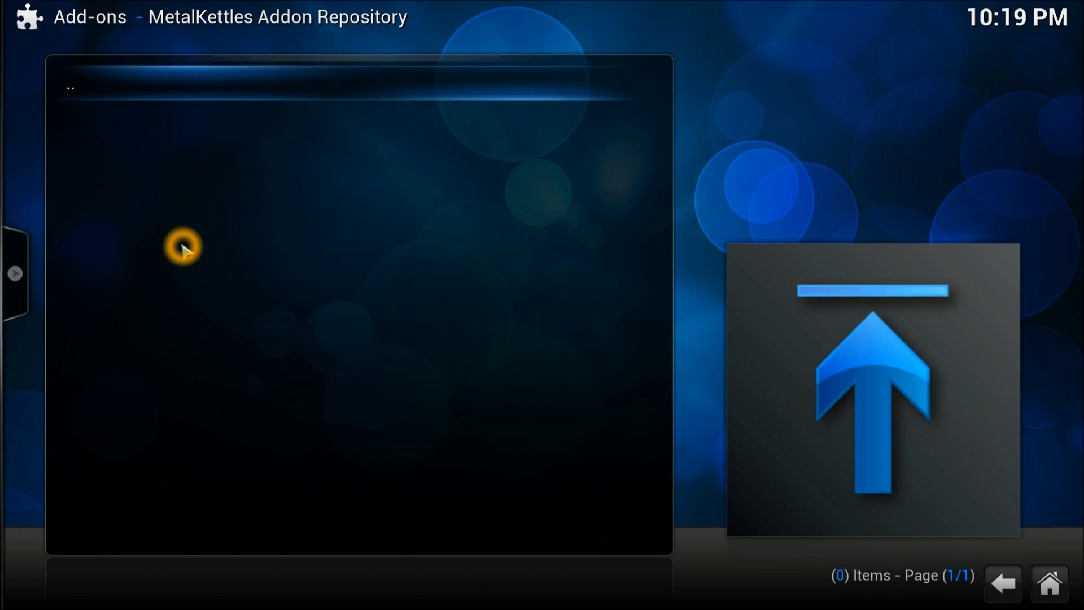
click(146, 121)
click(150, 97)
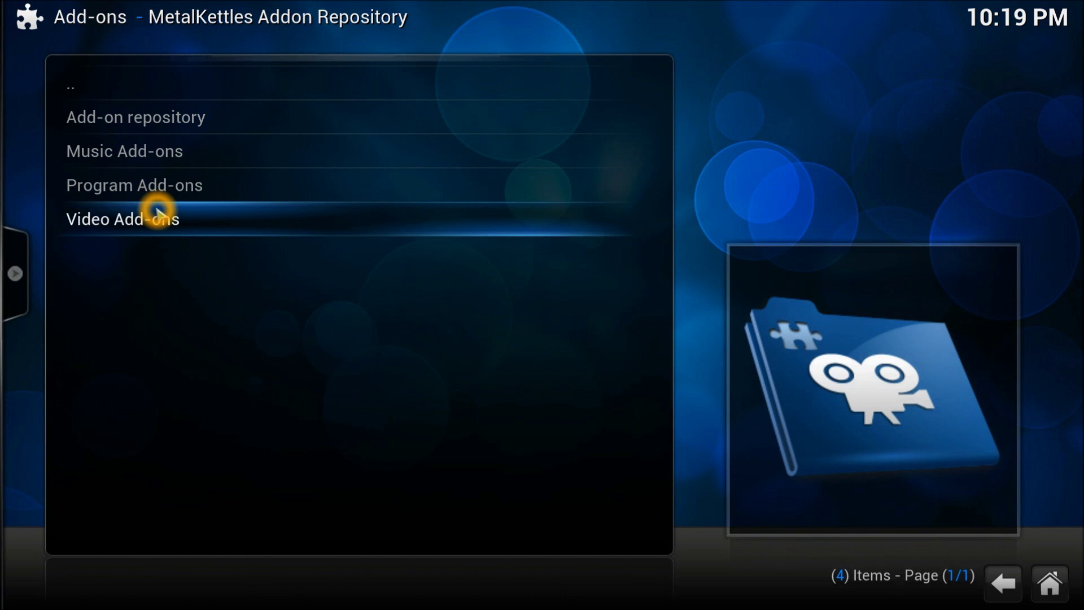
Step: Go back to the repository list, look at the update and refresh options of MetalKettles Addon Repository, and close them
click(122, 98)
click(152, 252)
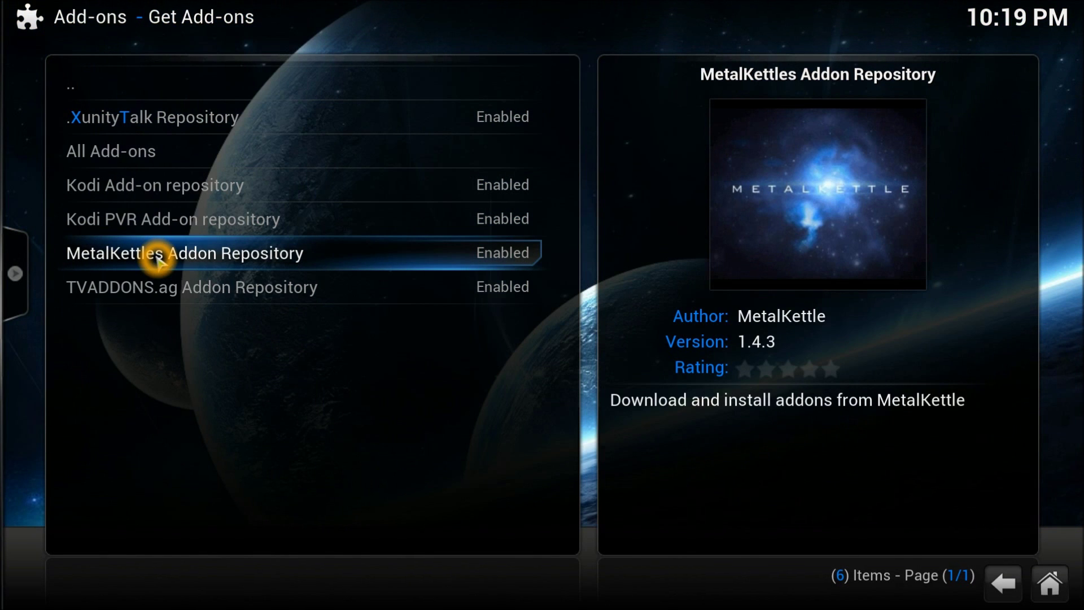
right_click(152, 252)
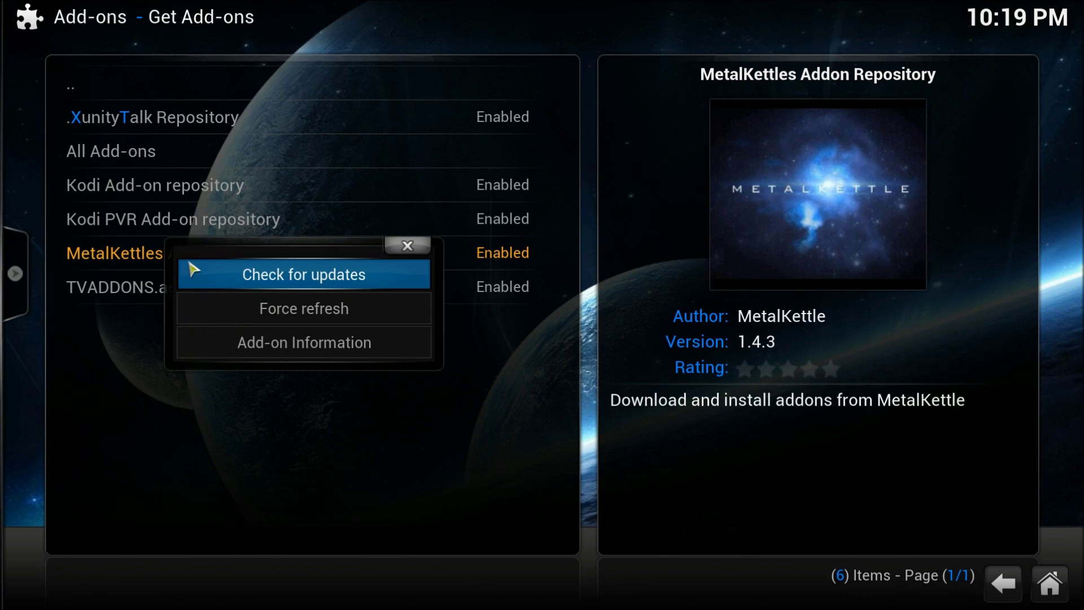
click(286, 310)
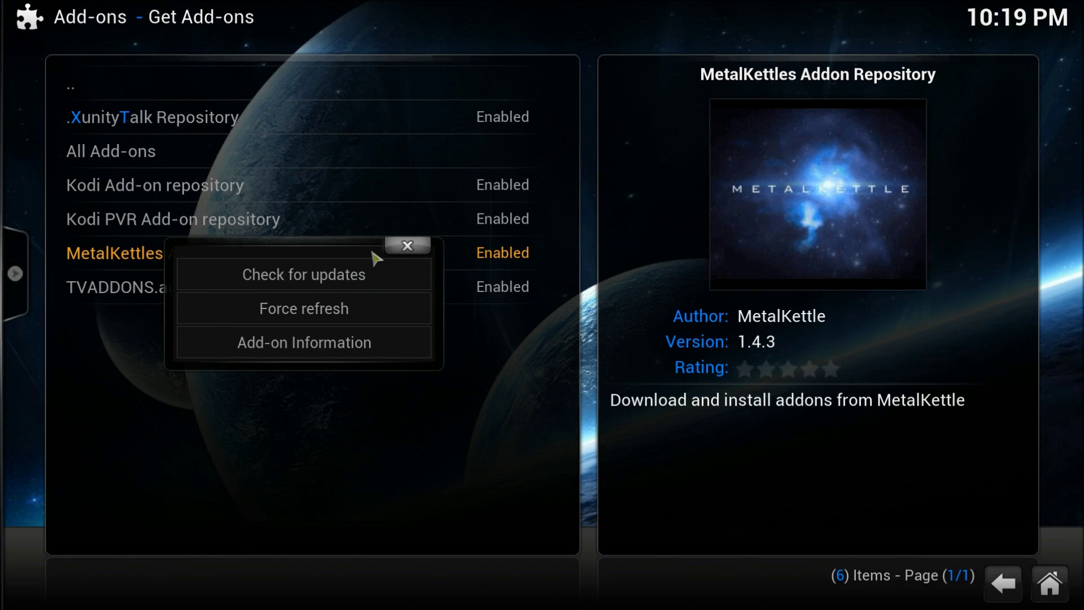
click(388, 242)
Step: Install IPTV Stalker from the video add-ons of the MetalKettles Addon Repository
click(274, 252)
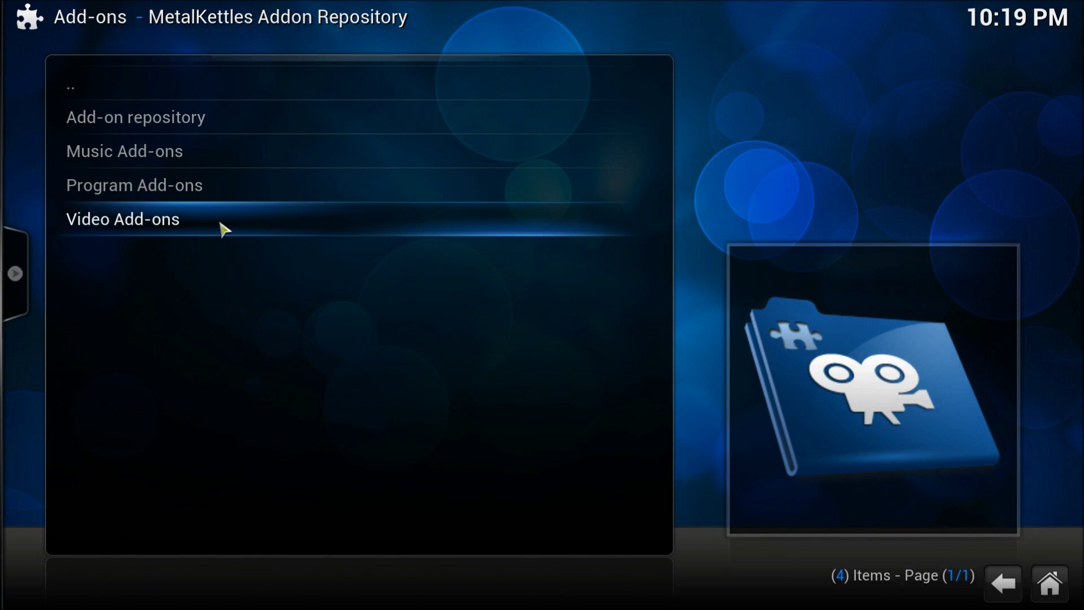
click(219, 226)
click(219, 226)
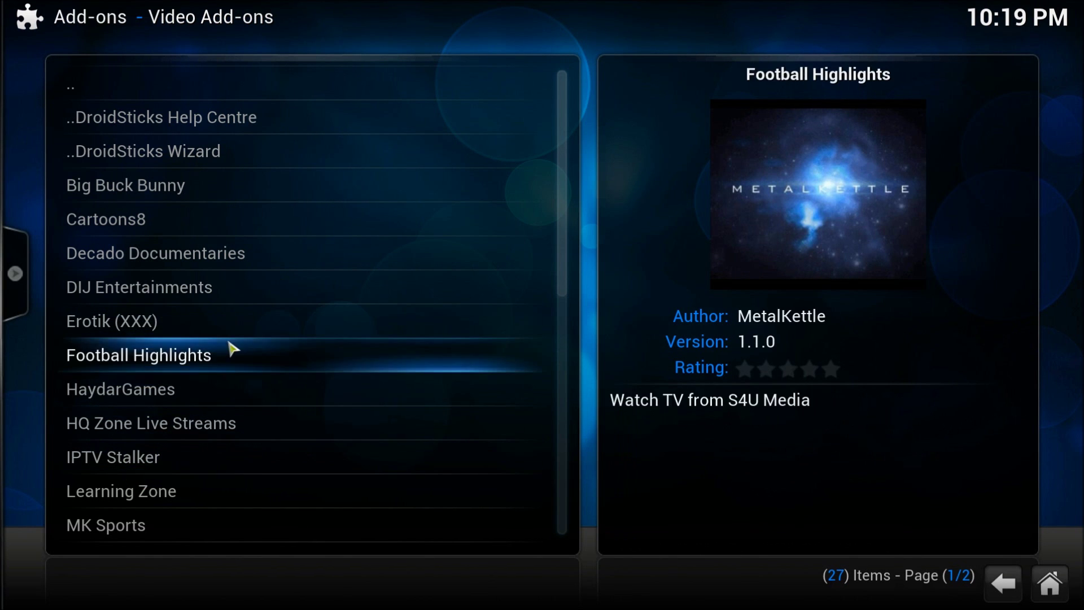
click(243, 460)
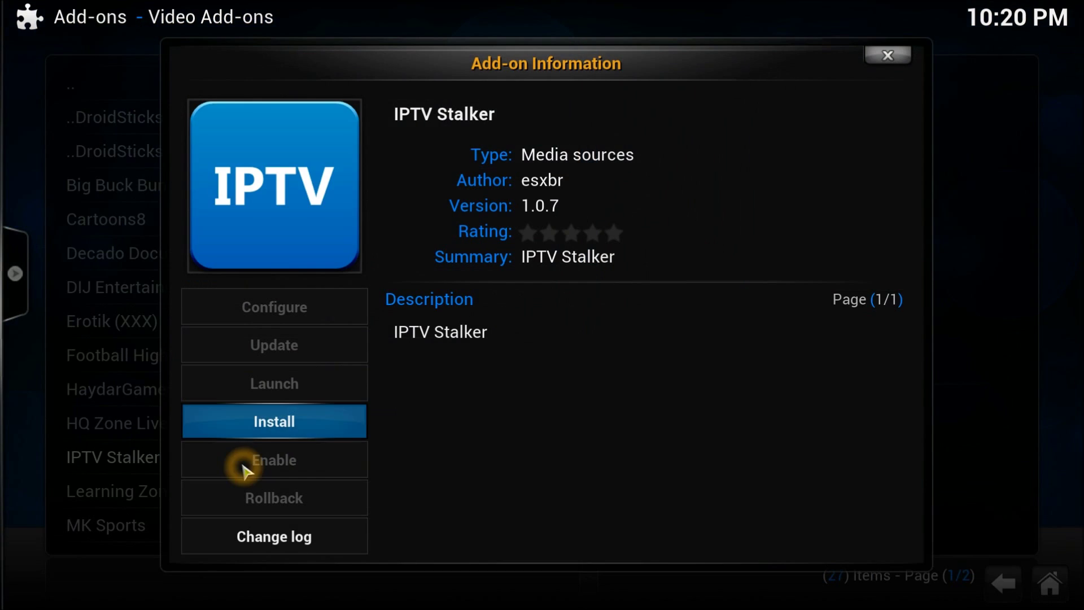
click(276, 435)
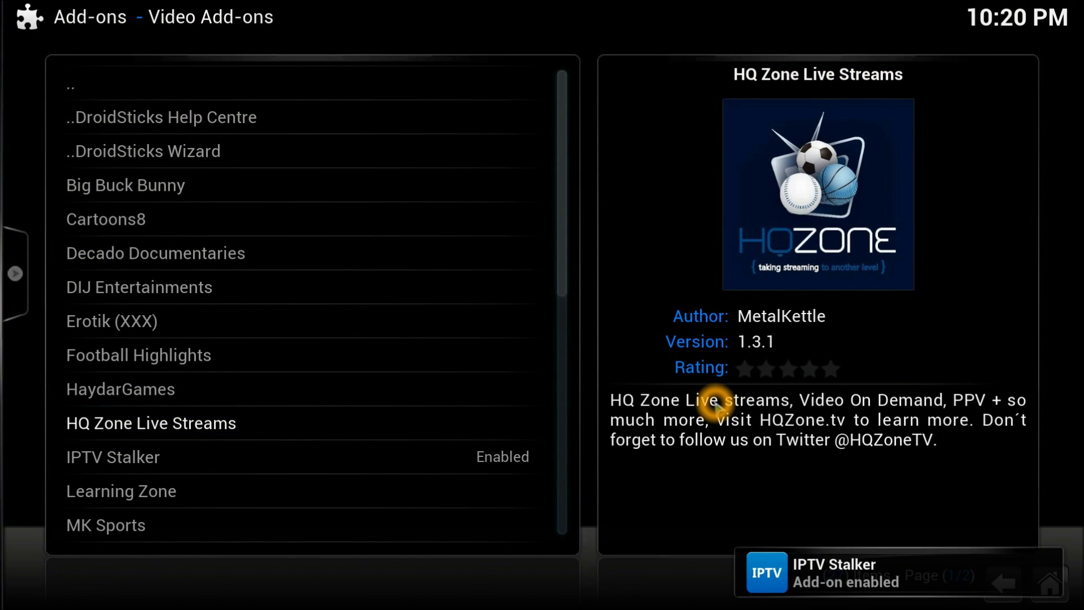
Step: Leave the repository and the add-on settings to return to the home screen
key(BackSpace)
key(BackSpace)
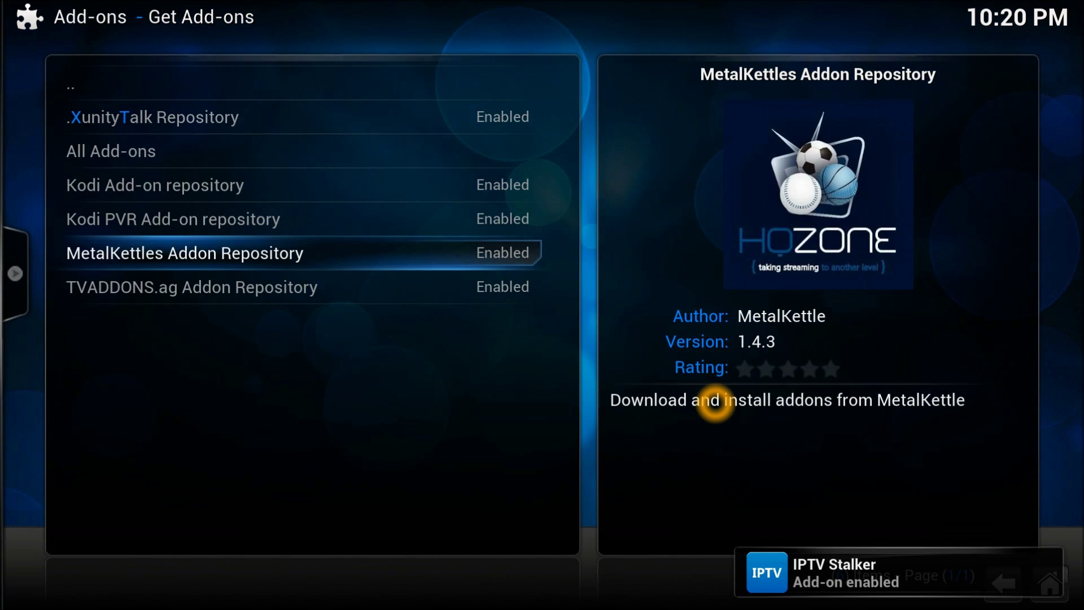
key(BackSpace)
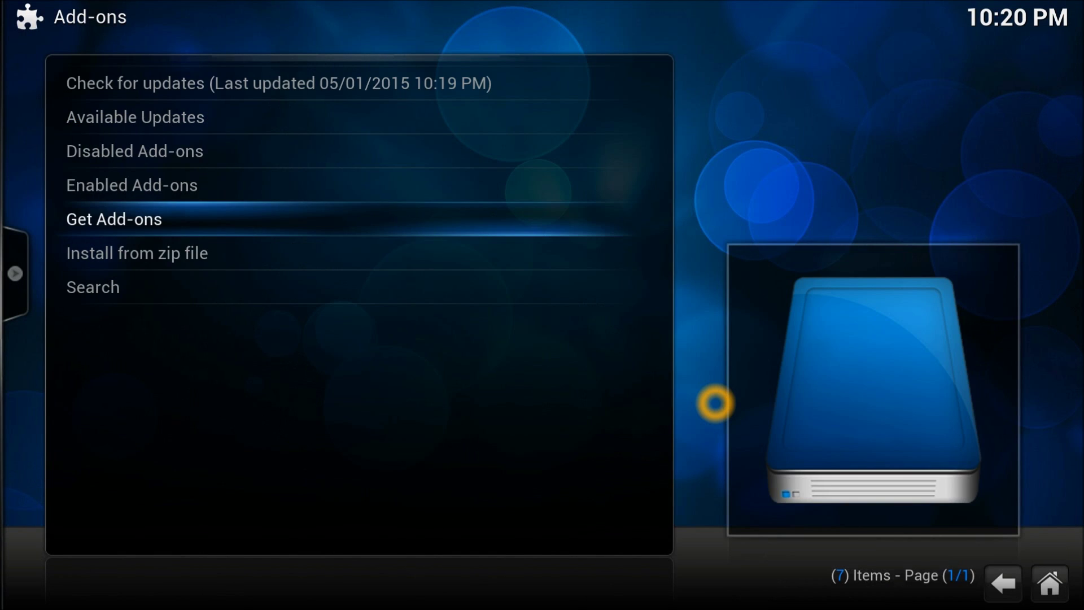
key(BackSpace)
key(BackSpace)
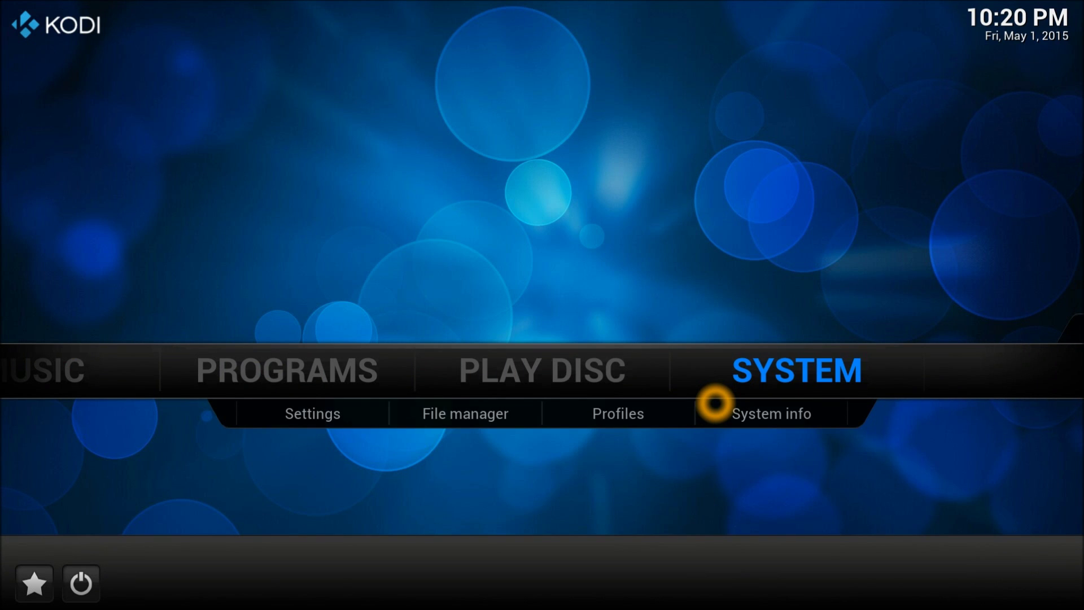
Step: Open the add-ons of the Videos section from the home screen
key(Left)
key(Left)
key(Left)
key(Left)
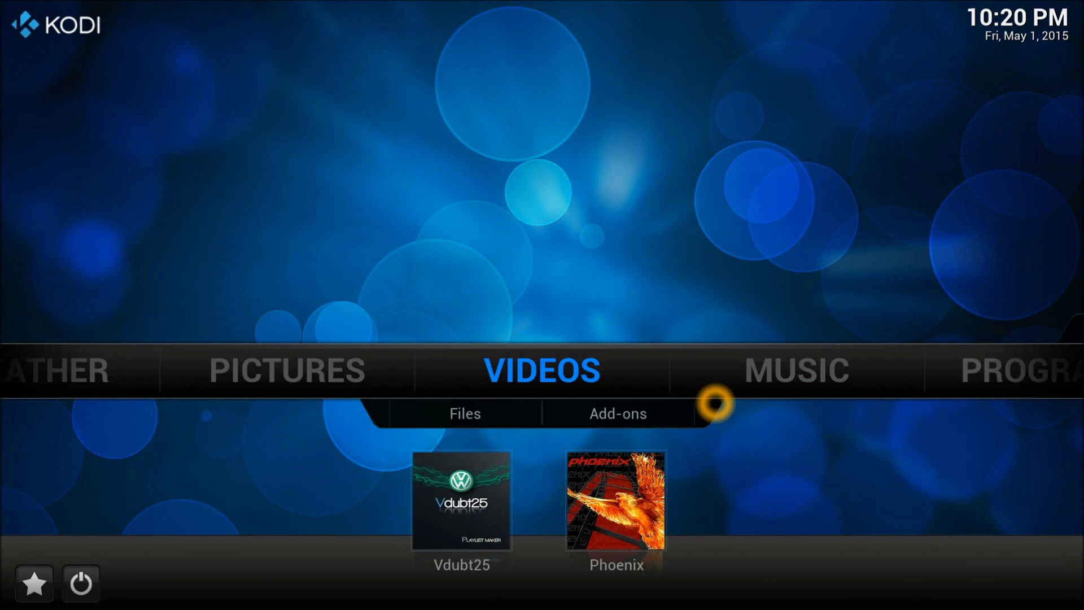
key(Right)
key(Left)
key(Down)
key(Right)
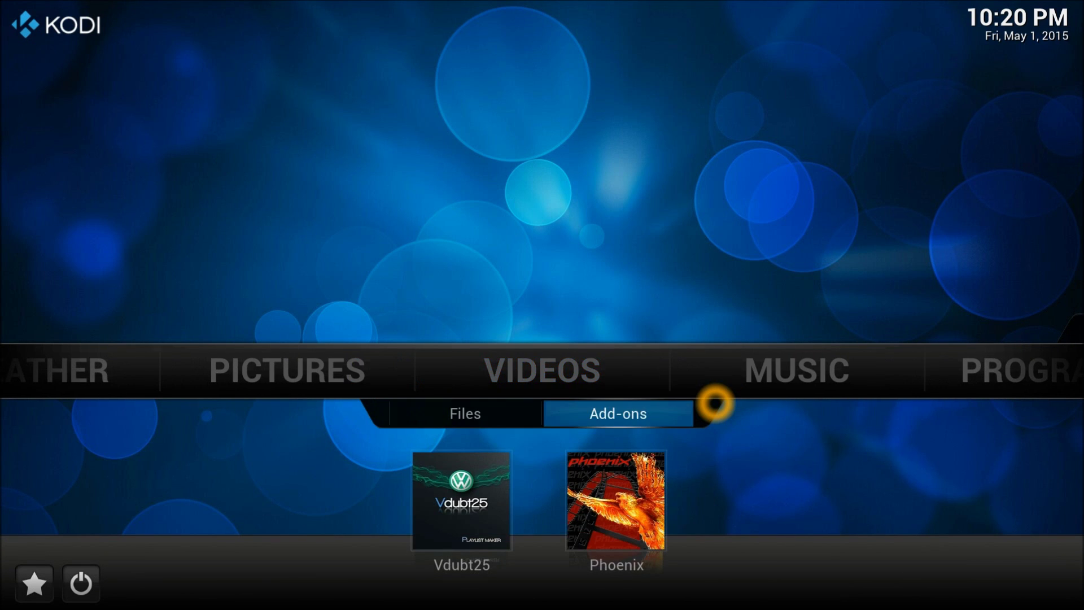
key(Return)
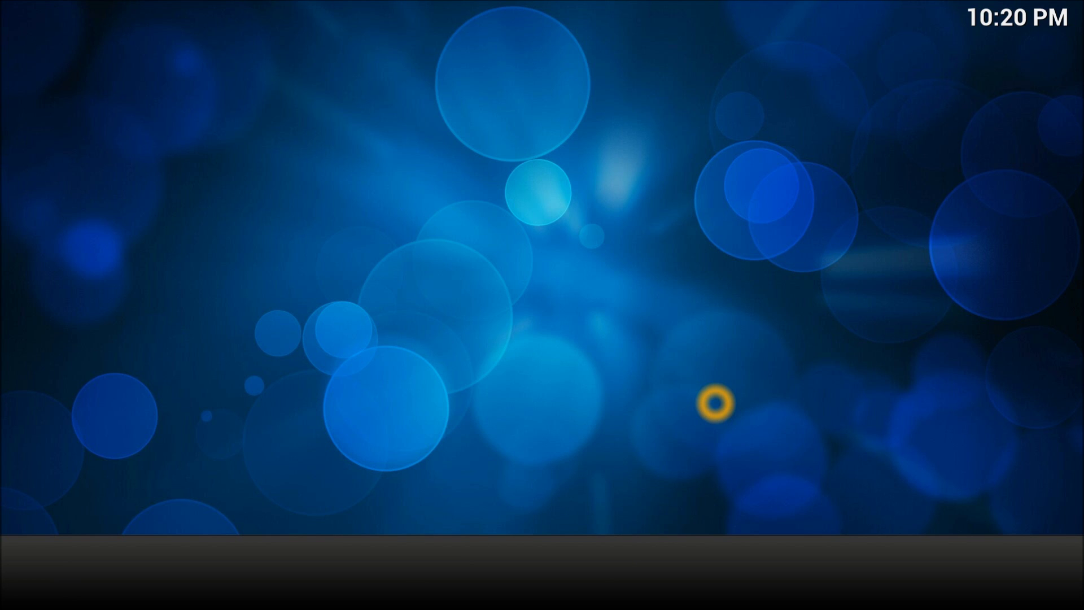
Step: Bring up the information for the IPTV Stalker add-on and open its configuration settings
key(Right)
key(Right)
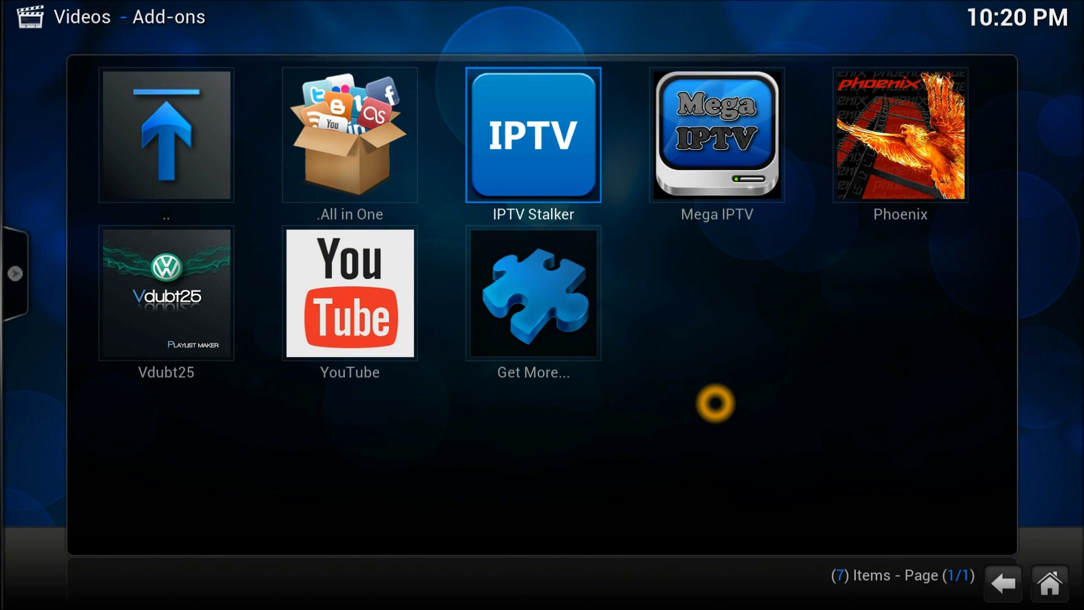
key(c)
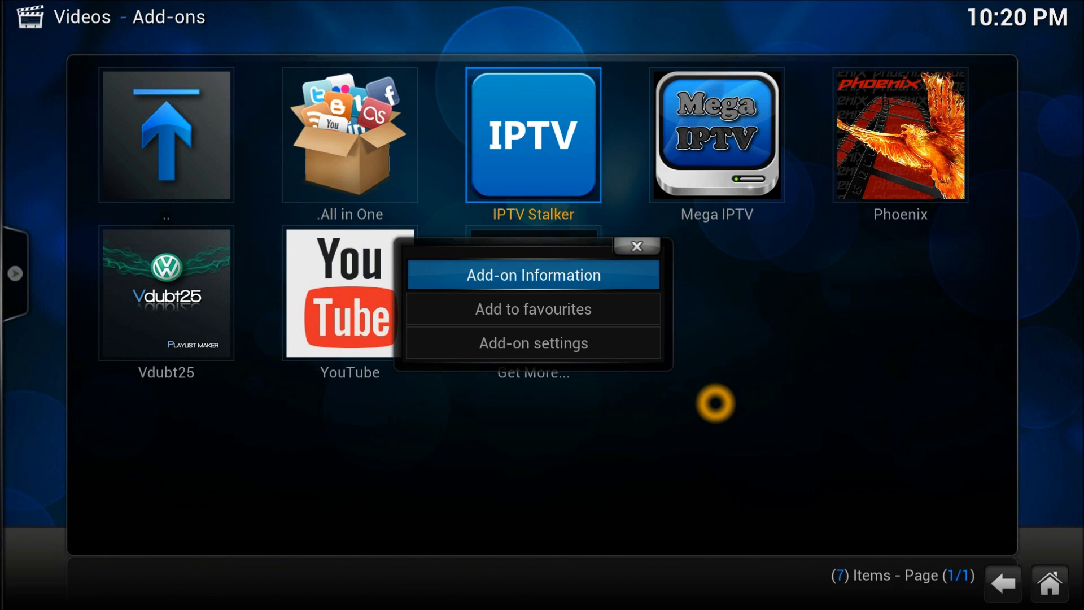
key(Escape)
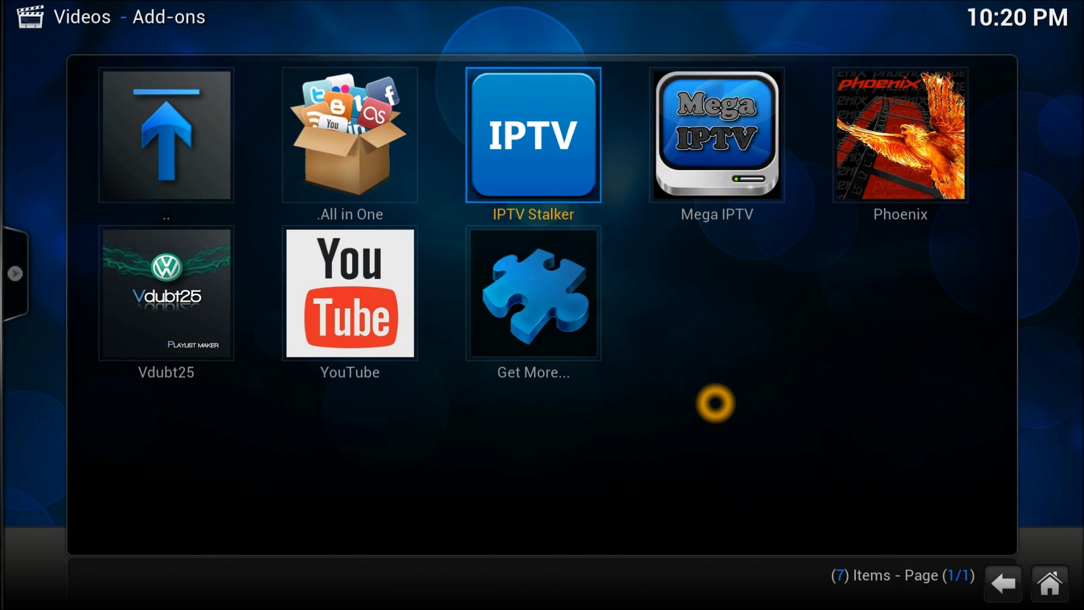
key(i)
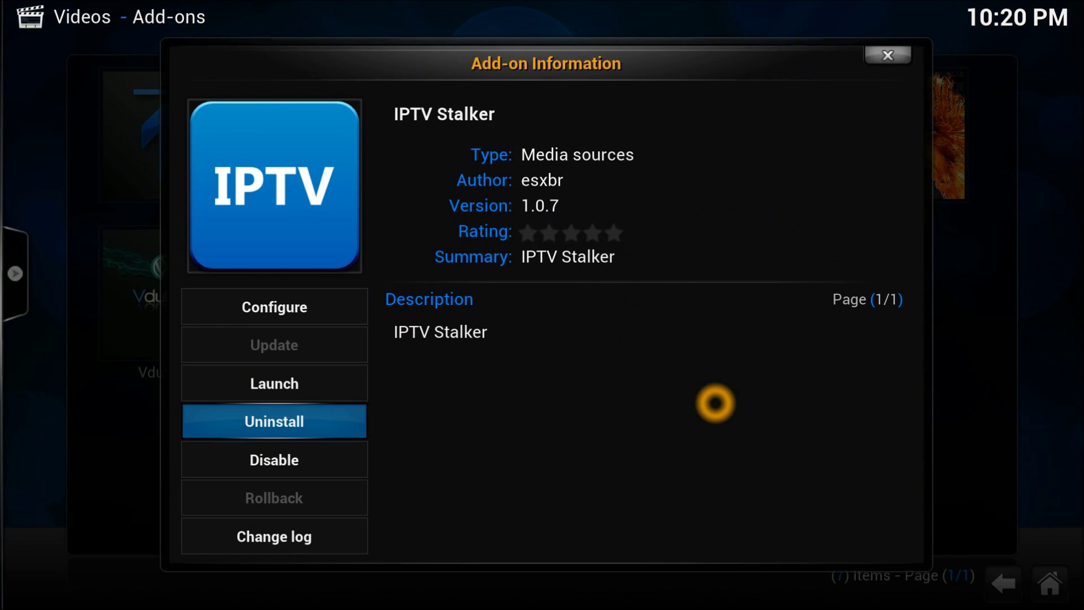
key(Up)
key(Up)
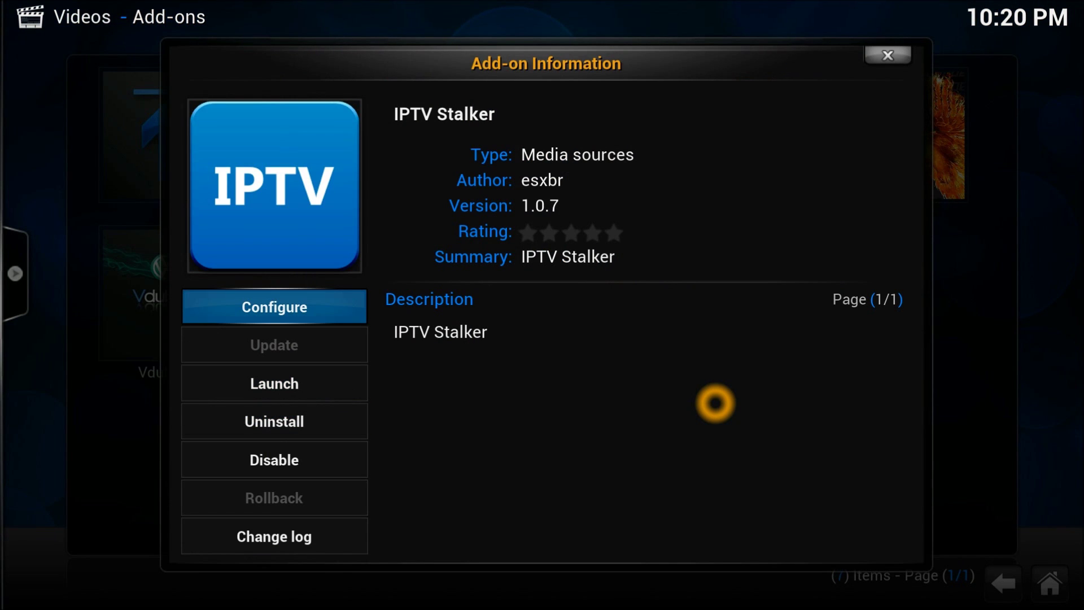
key(Return)
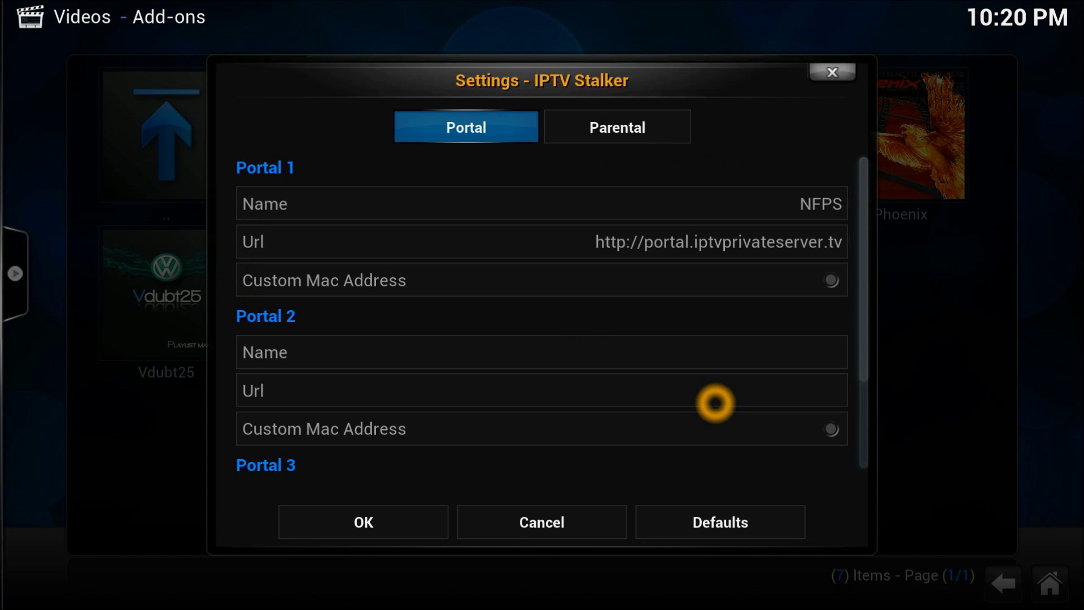
Step: Look at the Parental settings of IPTV Stalker and close the configuration
key(Right)
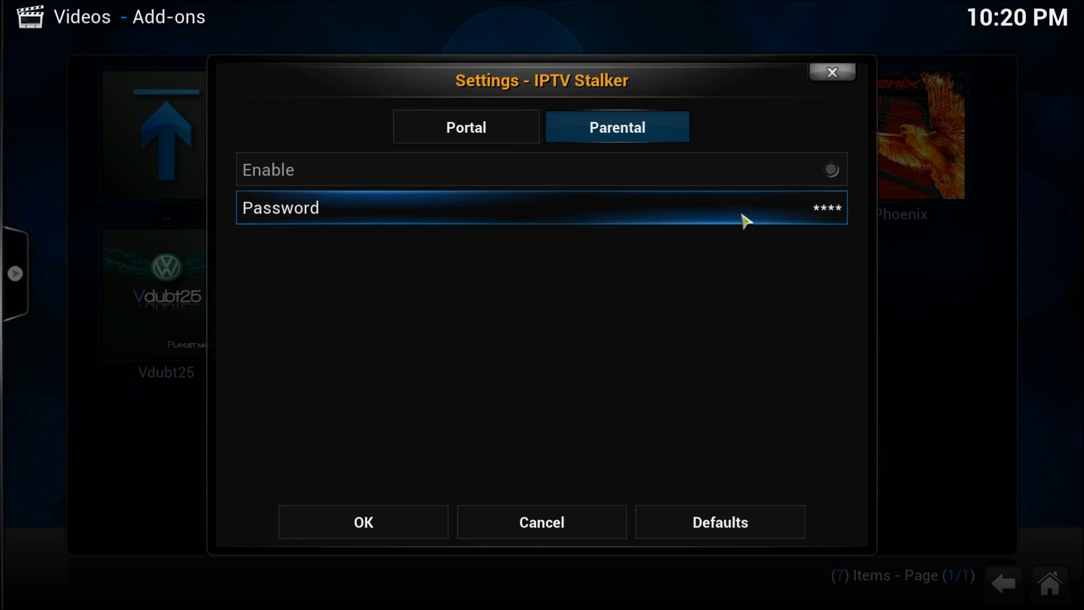
click(760, 178)
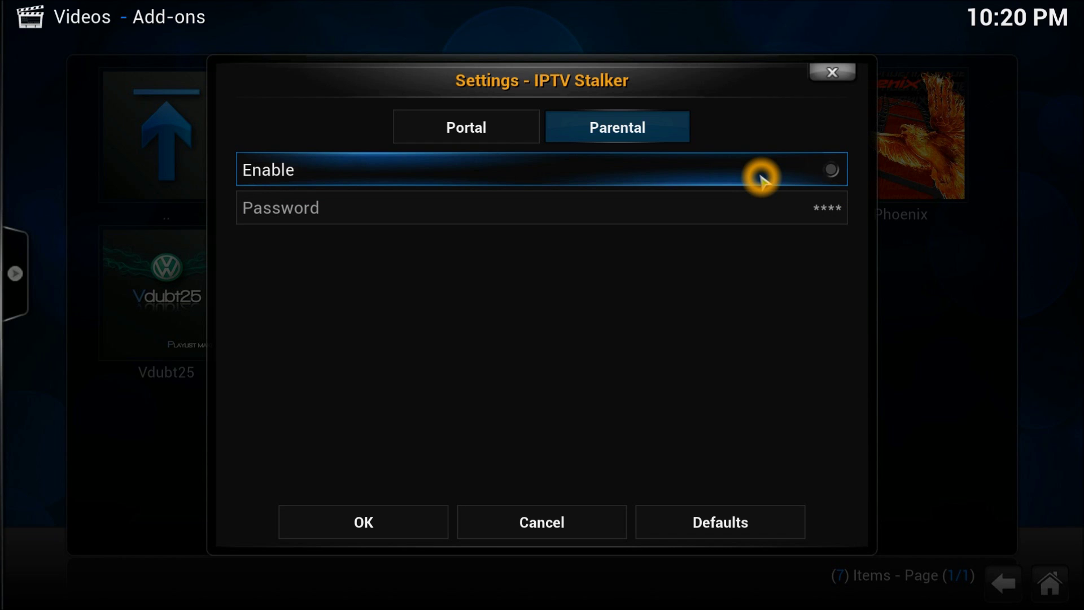
click(681, 285)
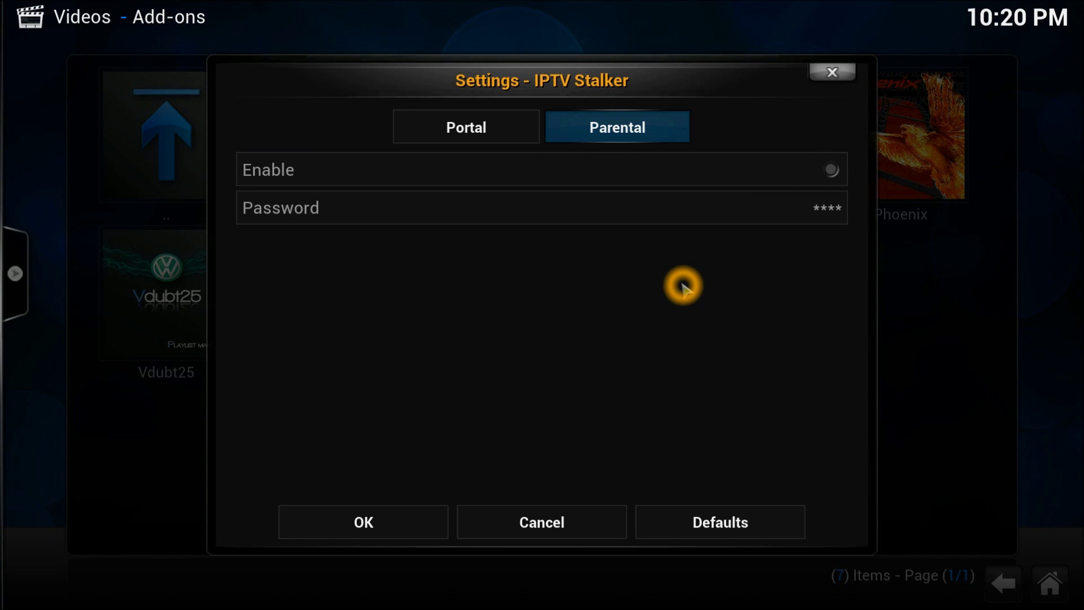
right_click(682, 286)
Step: Launch IPTV Stalker and open its NFPS portal
key(Down)
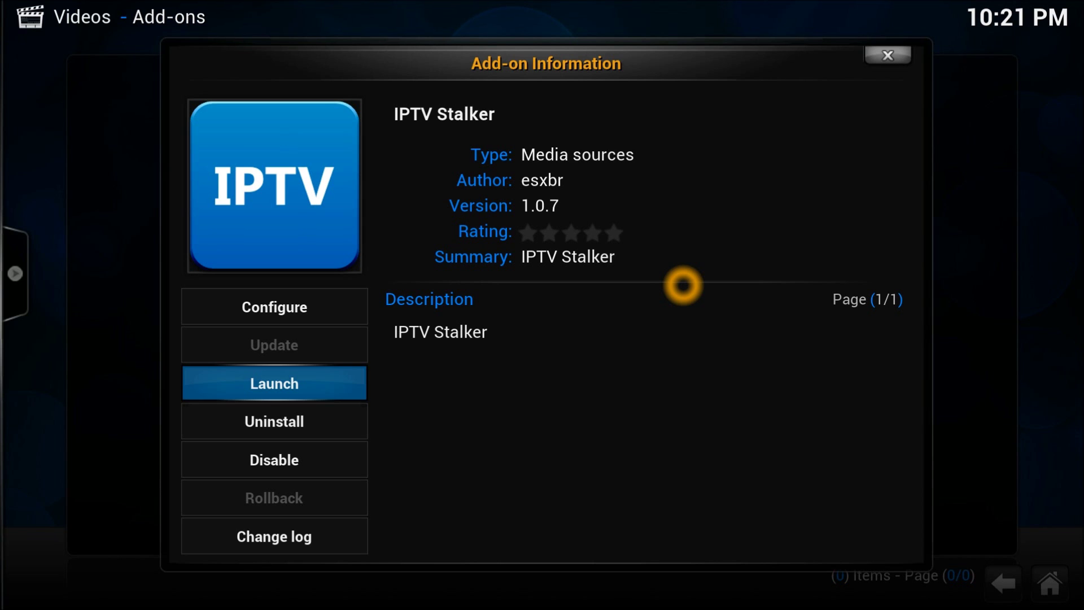
key(Up)
key(Down)
key(Return)
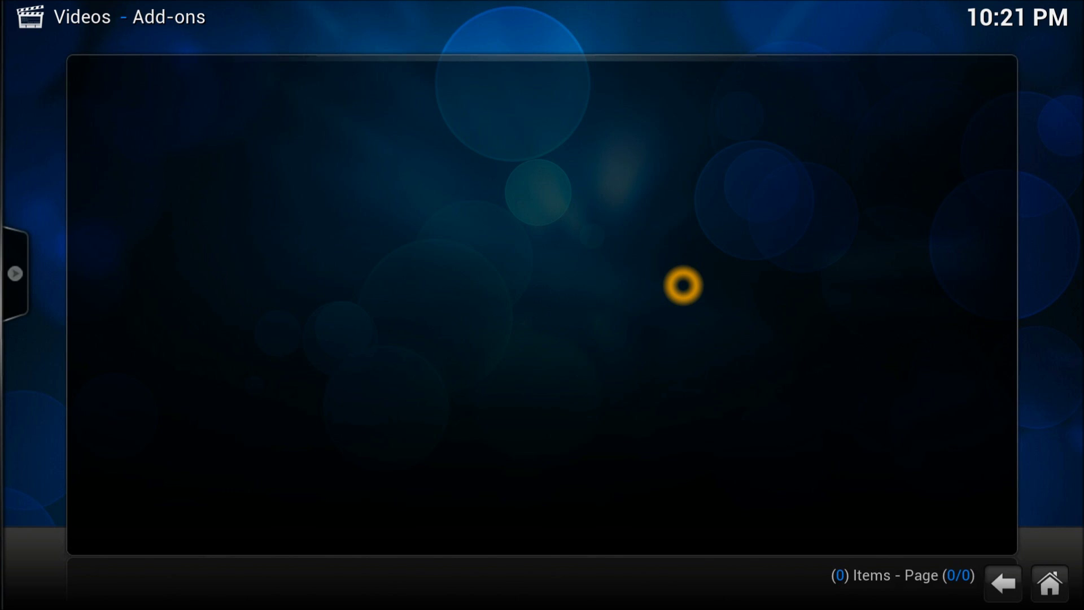
click(478, 346)
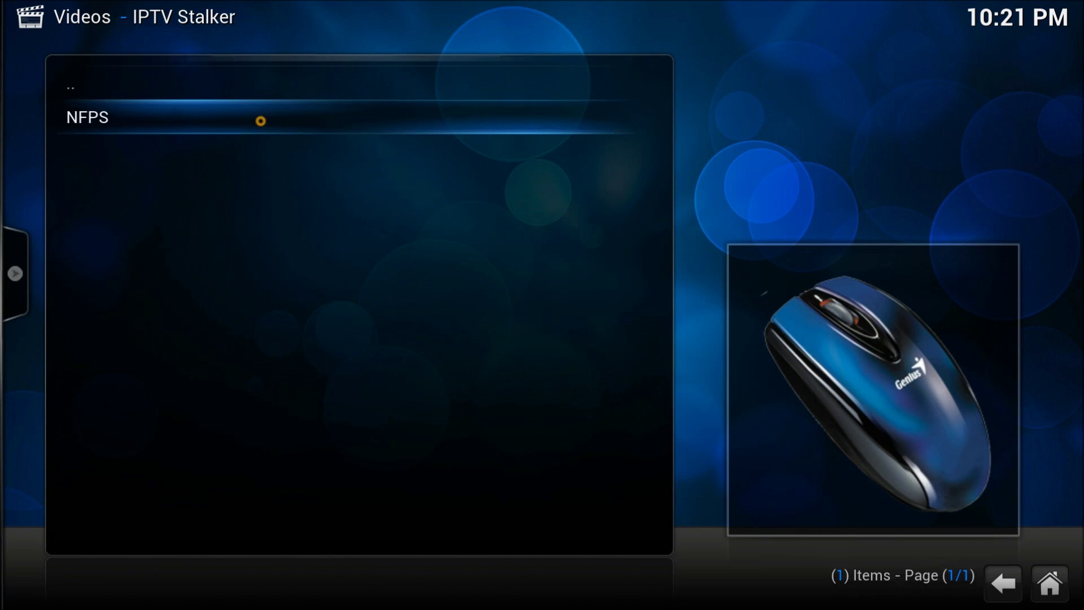
click(260, 120)
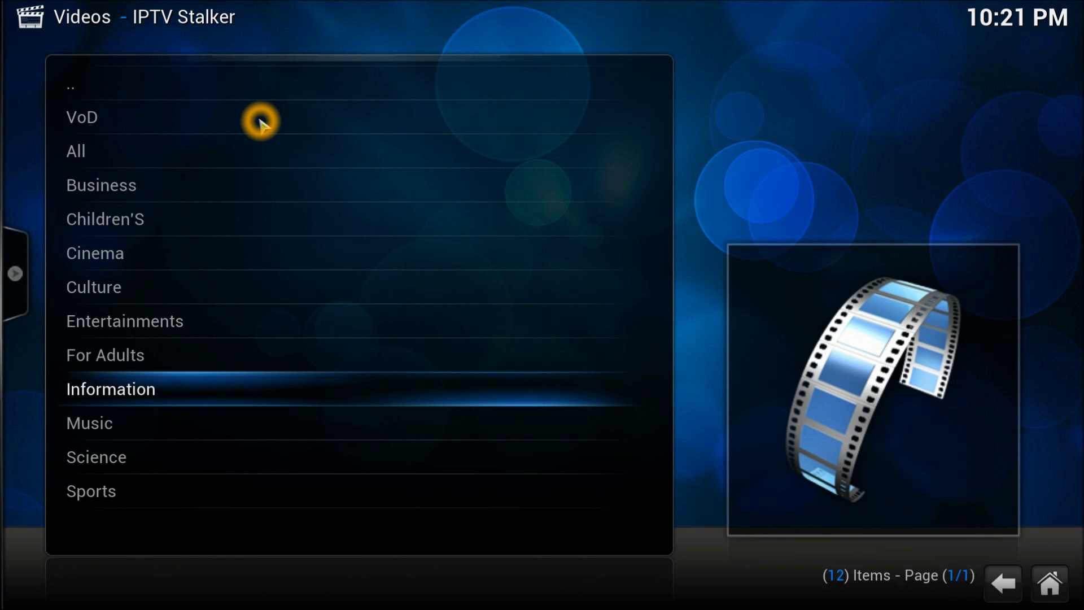
Step: Look through the channel categories of the NFPS portal, from VoD to Sports
key(Up)
key(Up)
key(Up)
key(Up)
key(Up)
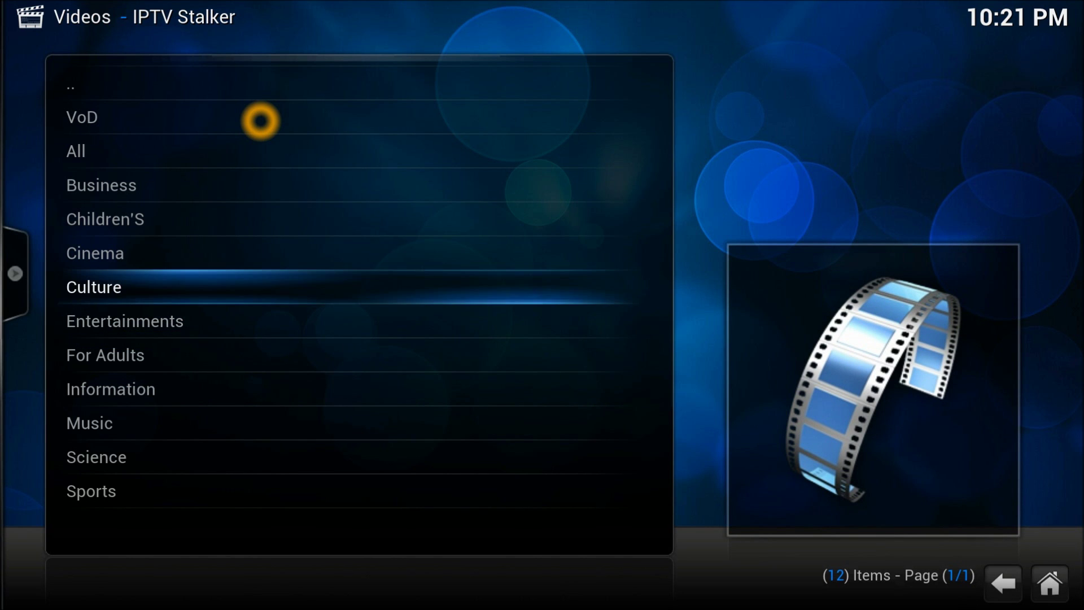
key(Up)
key(Up)
key(Up)
key(Down)
key(Down)
key(Down)
key(Down)
key(Down)
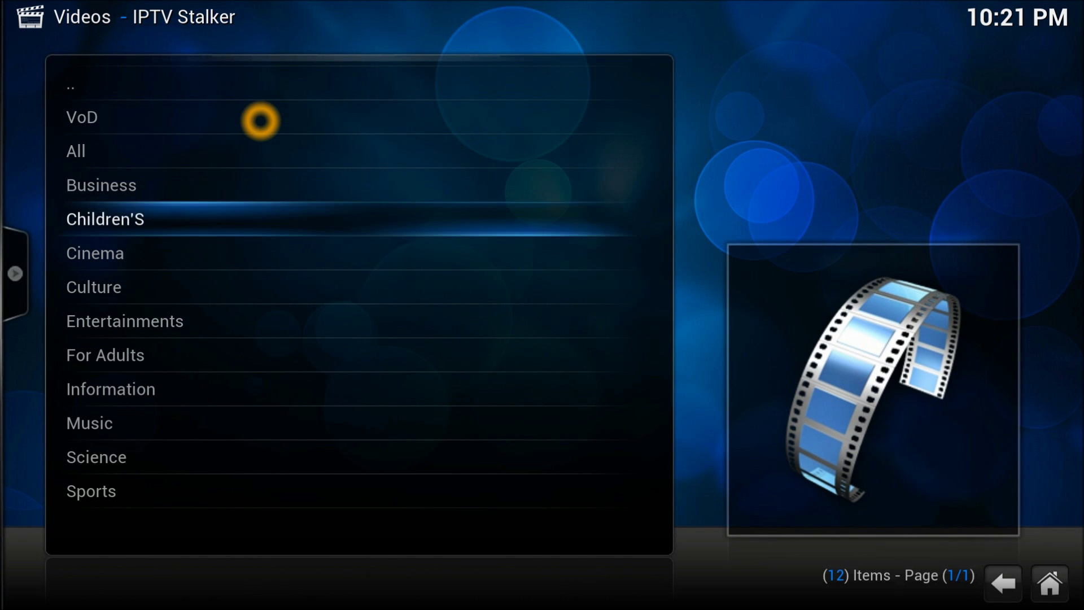
key(Down)
key(Down)
key(Down)
key(Down)
key(Down)
key(Down)
key(Down)
key(Down)
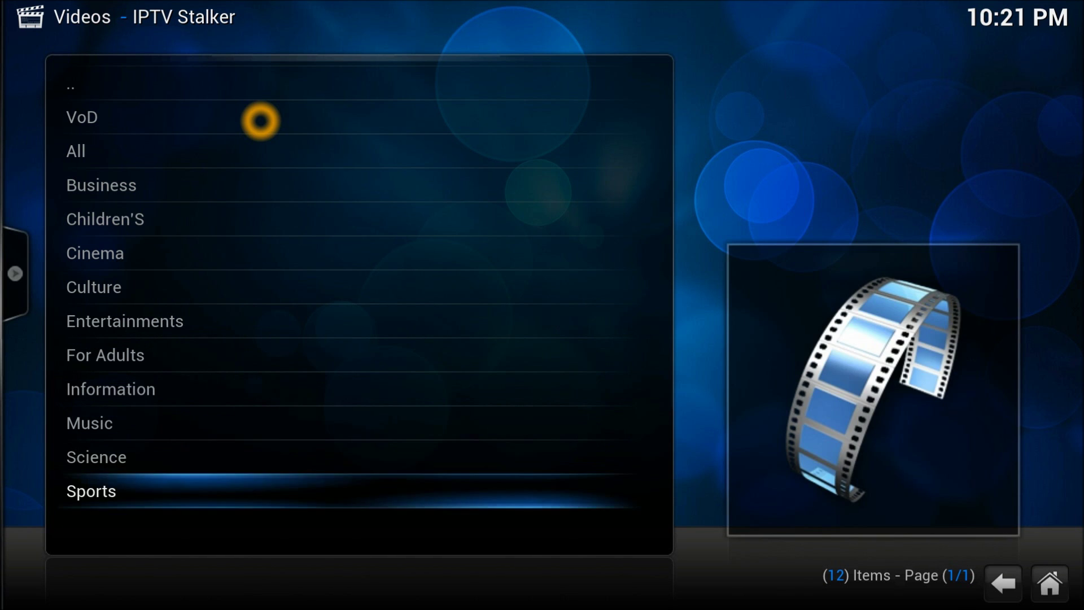
key(Down)
key(Down)
key(Down)
key(Down)
key(Down)
key(Down)
key(Down)
key(Down)
key(Down)
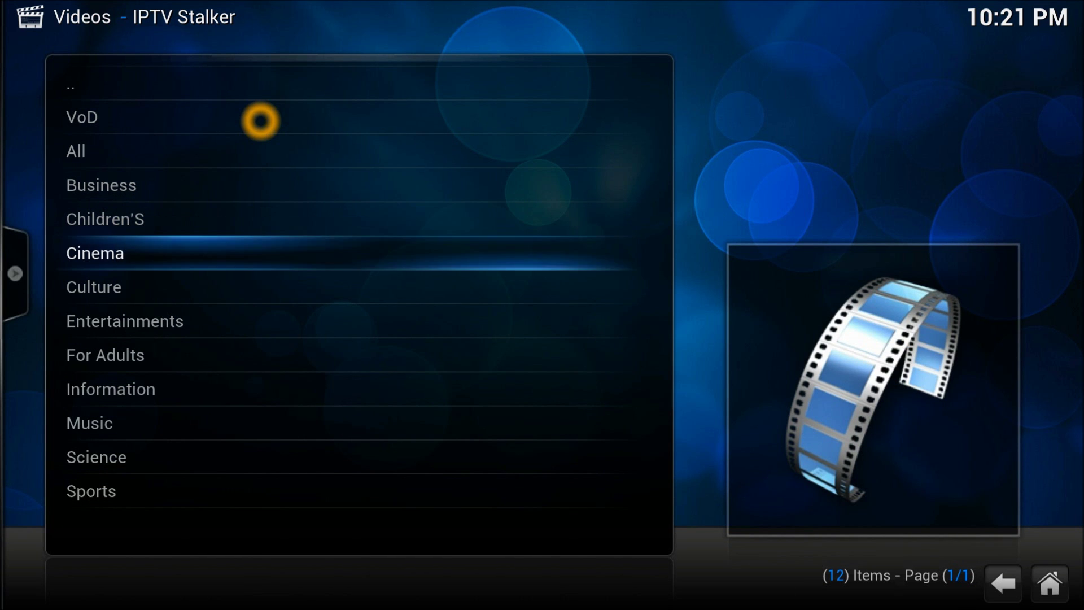
key(Down)
key(Down)
key(Down)
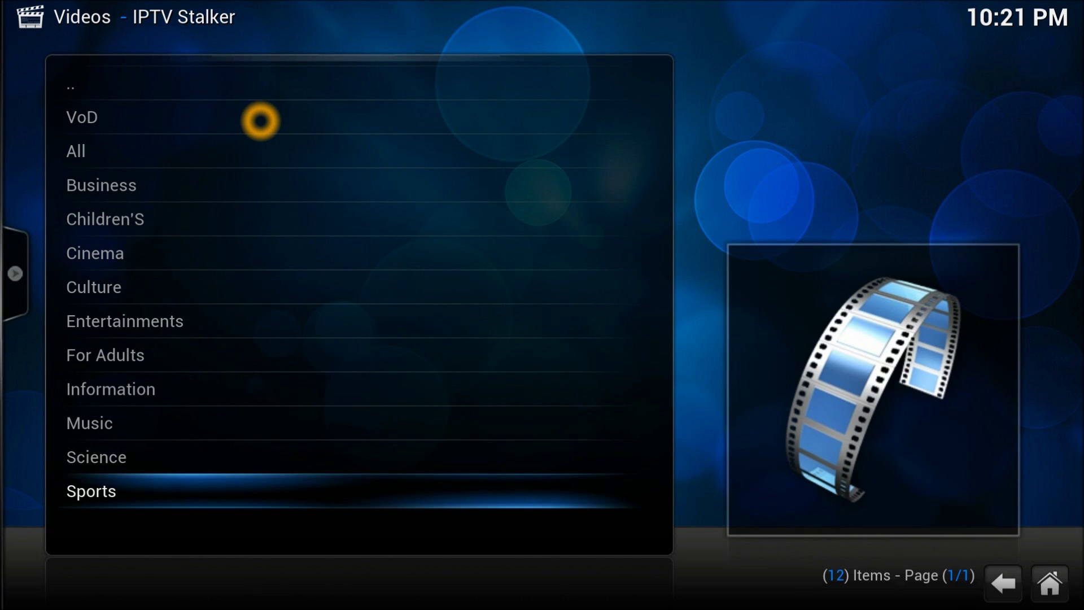